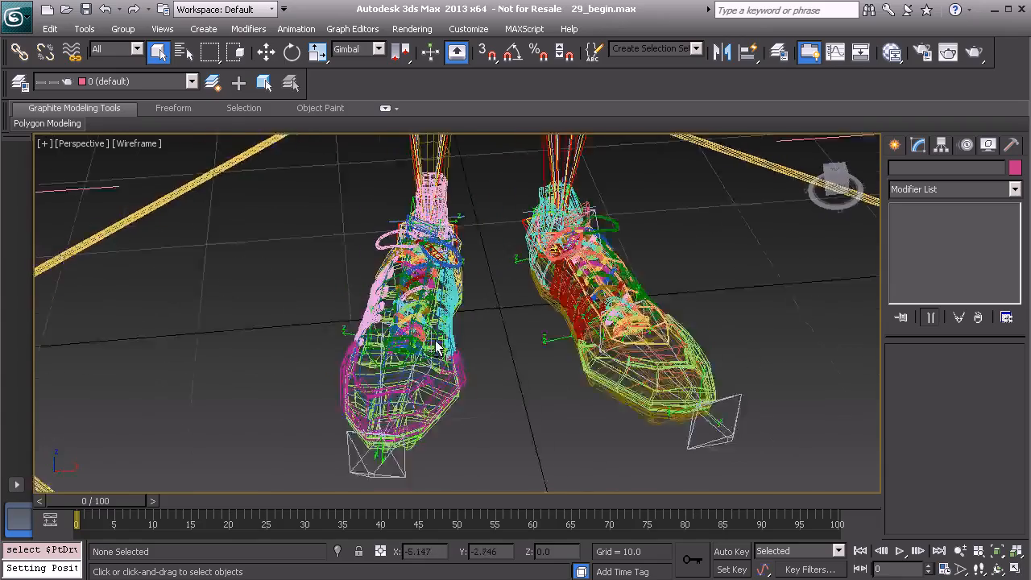
Step: Examine the orientation of the heel, bank-left and bank-right point helpers around the right shoe
alt+middle_drag(469, 355, 431, 355)
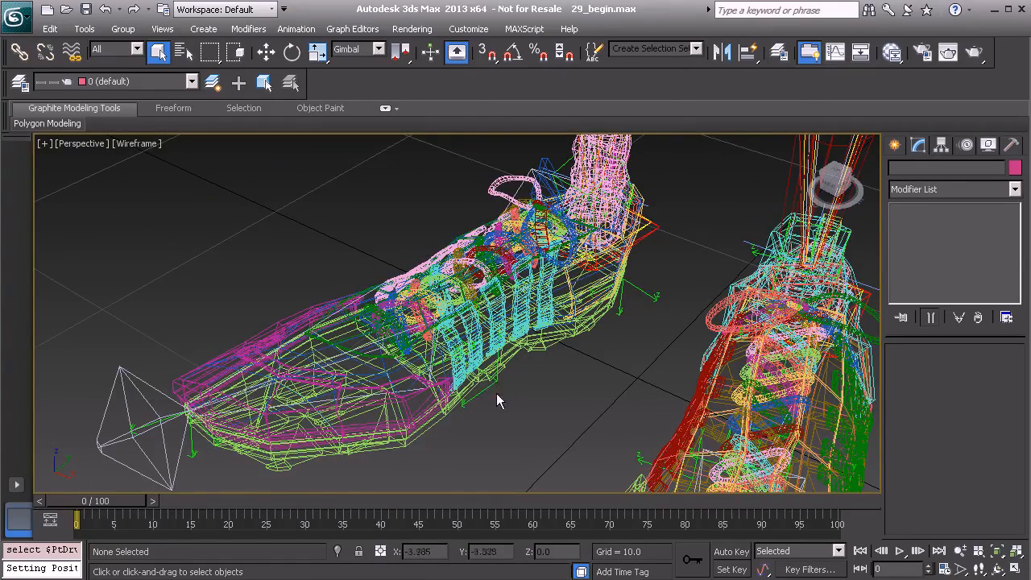
click(640, 294)
alt+middle_drag(445, 384, 471, 348)
alt+middle_drag(637, 310, 621, 288)
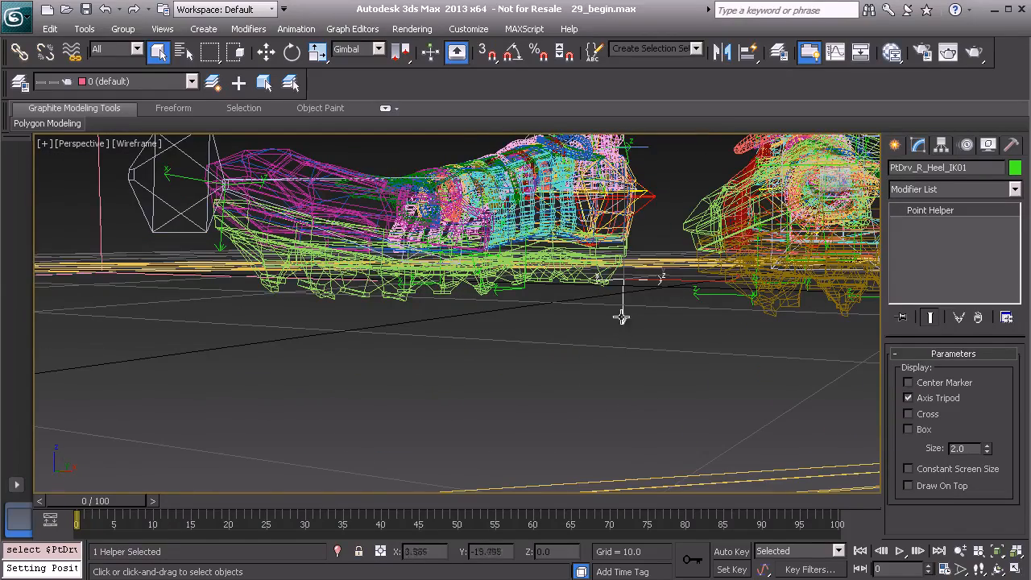
alt+middle_drag(528, 322, 509, 364)
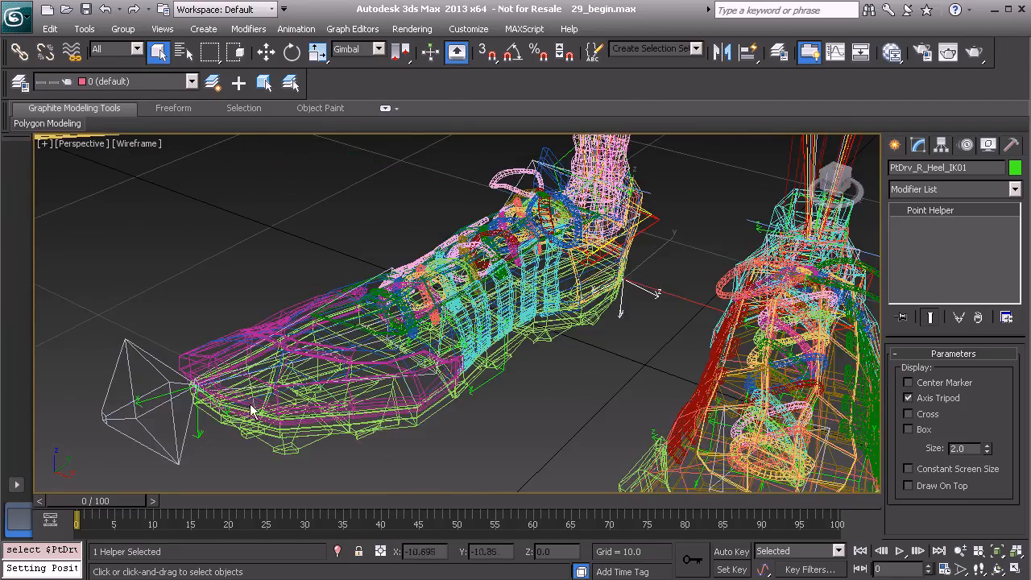
alt+middle_drag(409, 378, 550, 386)
click(498, 379)
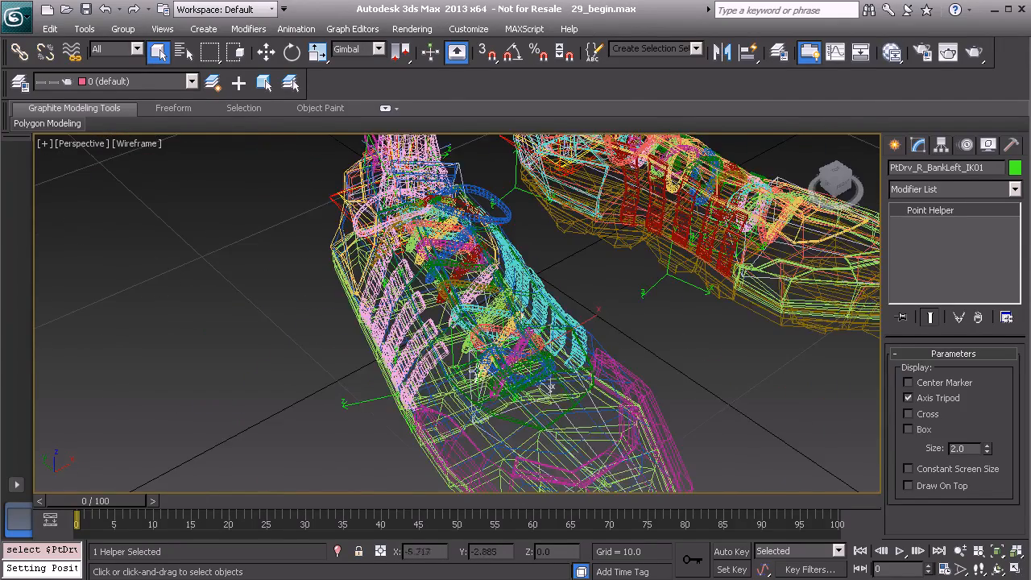
click(357, 410)
alt+middle_drag(357, 409, 486, 366)
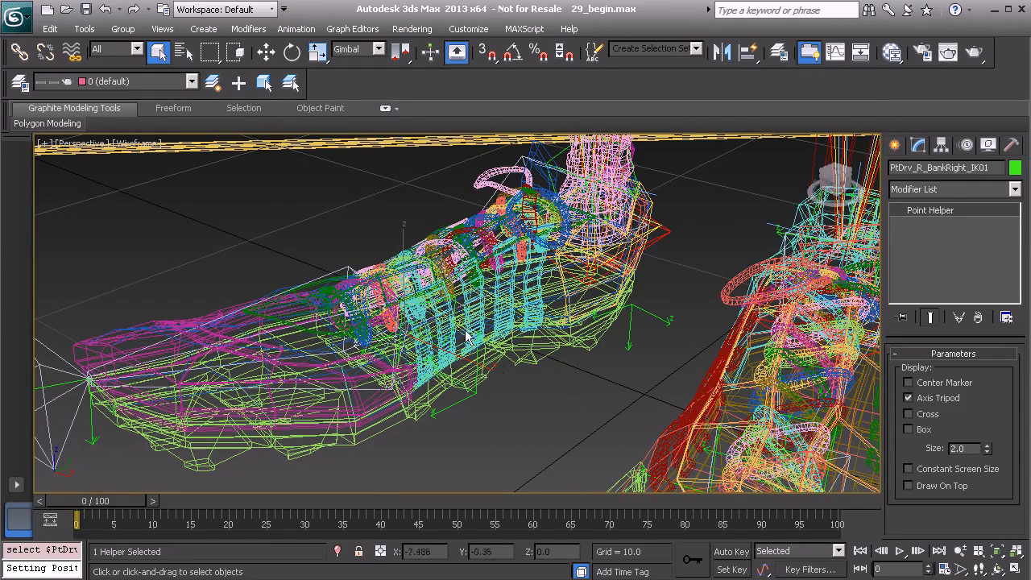
click(447, 409)
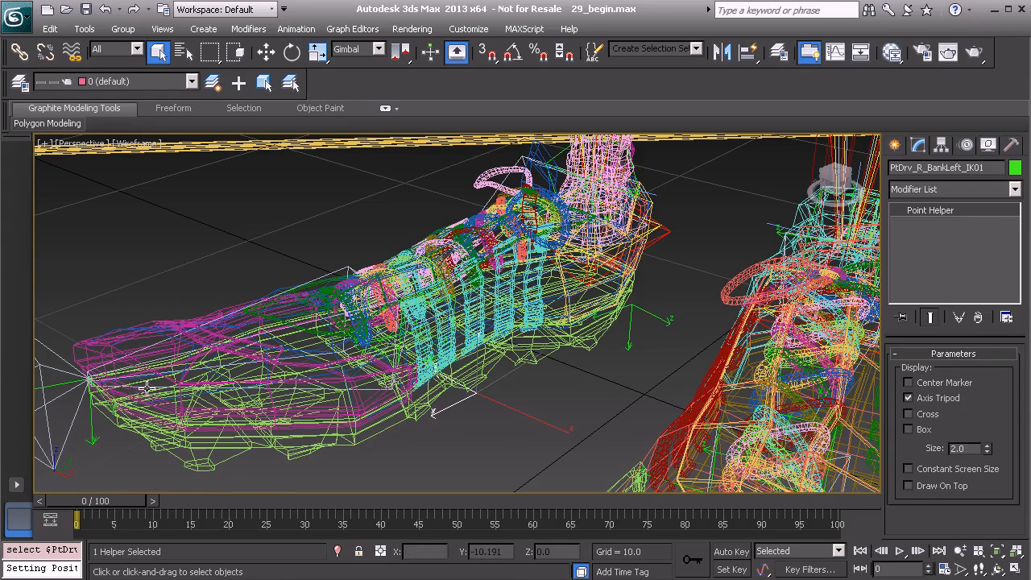
alt+middle_drag(292, 386, 441, 374)
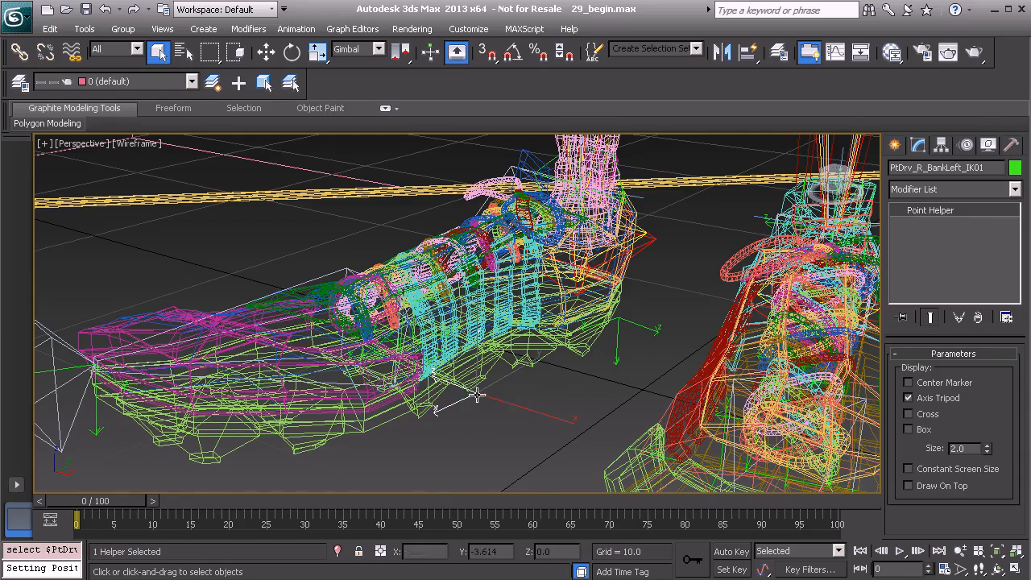
Step: Set the X rotation of the right foot's bank-left helper to -90, matching the heel helper
key(e)
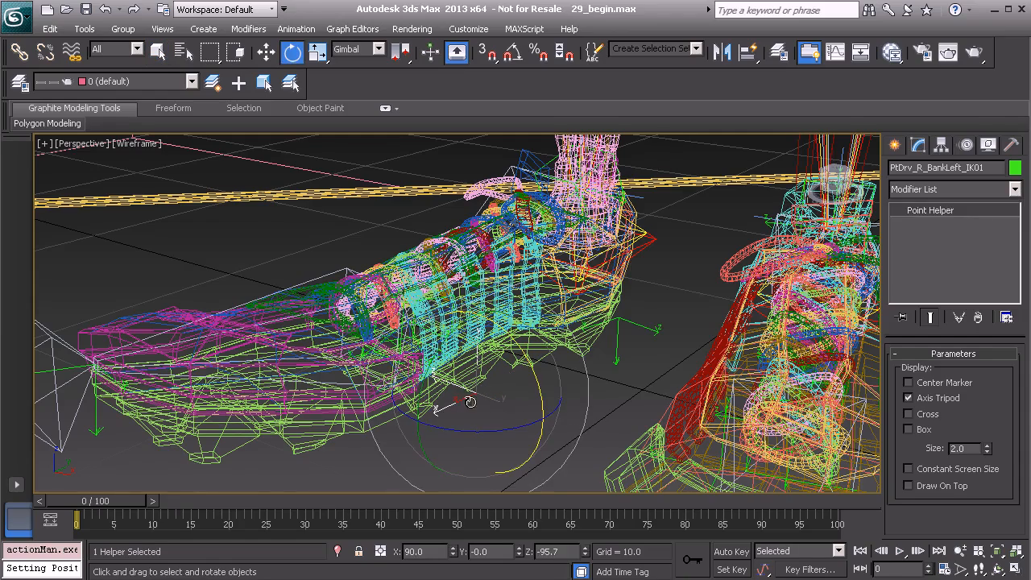
alt+middle_drag(467, 406, 501, 387)
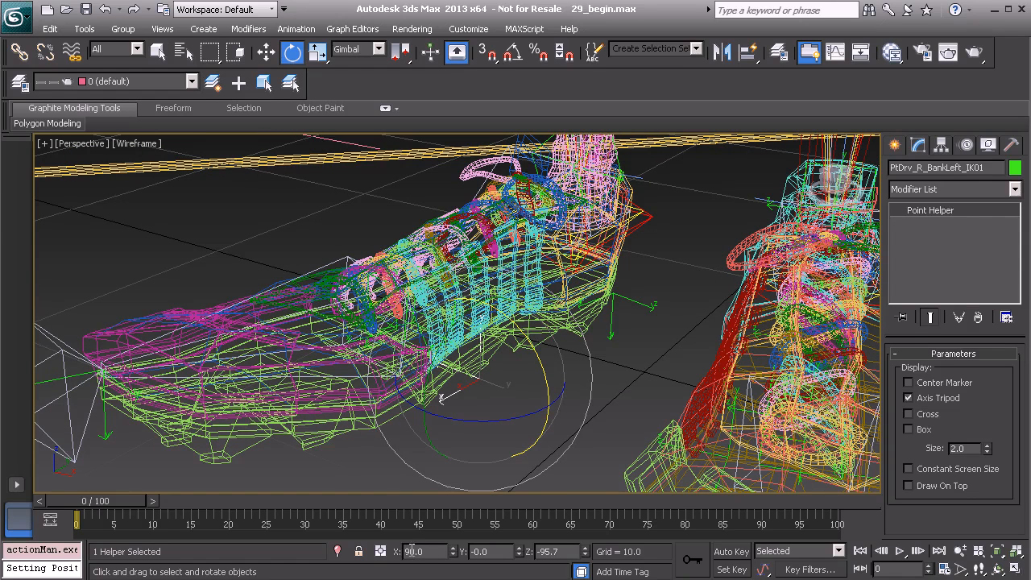
click(633, 299)
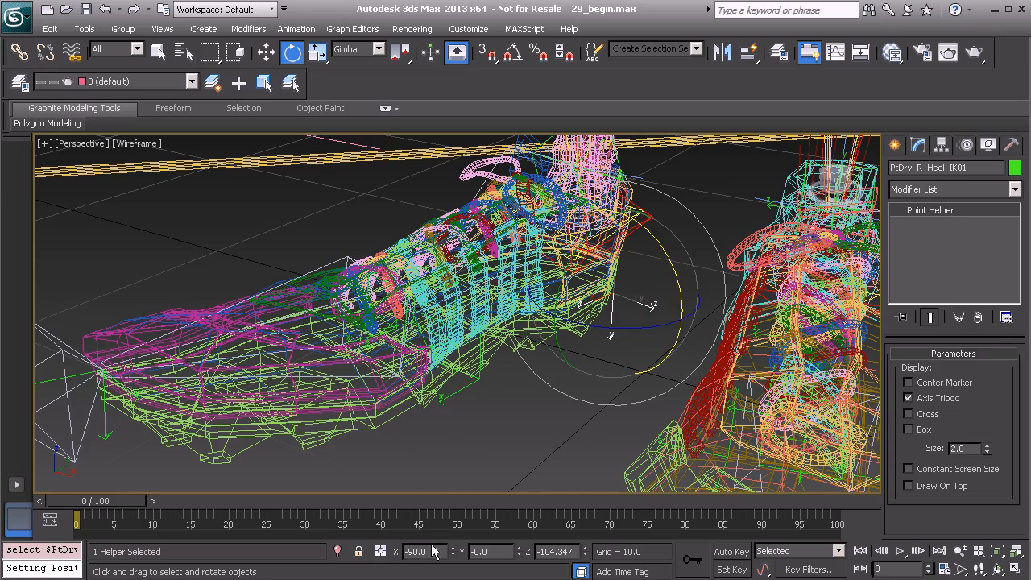
click(449, 392)
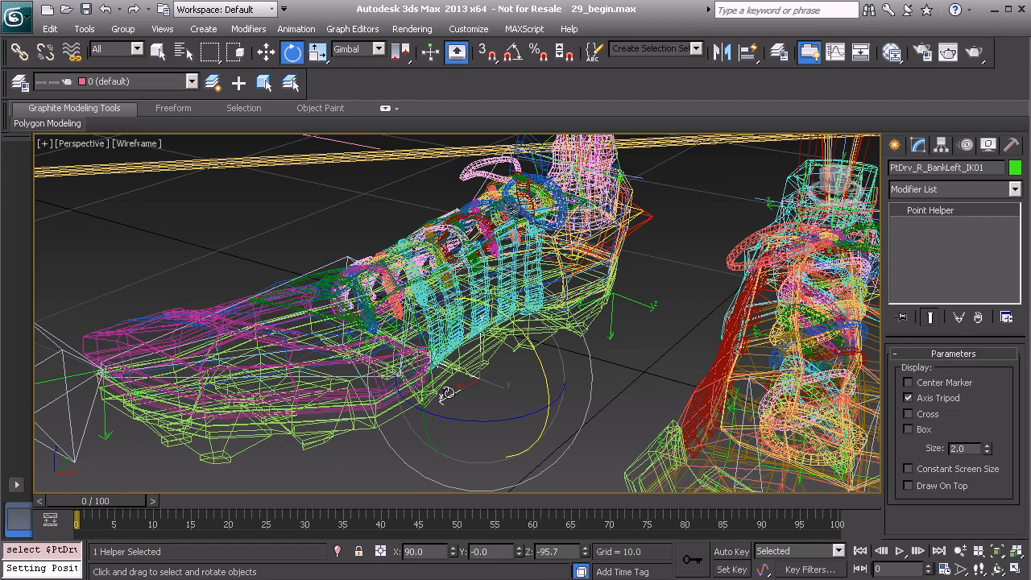
double_click(409, 552)
Step: Set the X rotation of the right foot's bank-right helper to -90 and clear the selection
alt+middle_drag(352, 241, 356, 357)
click(278, 408)
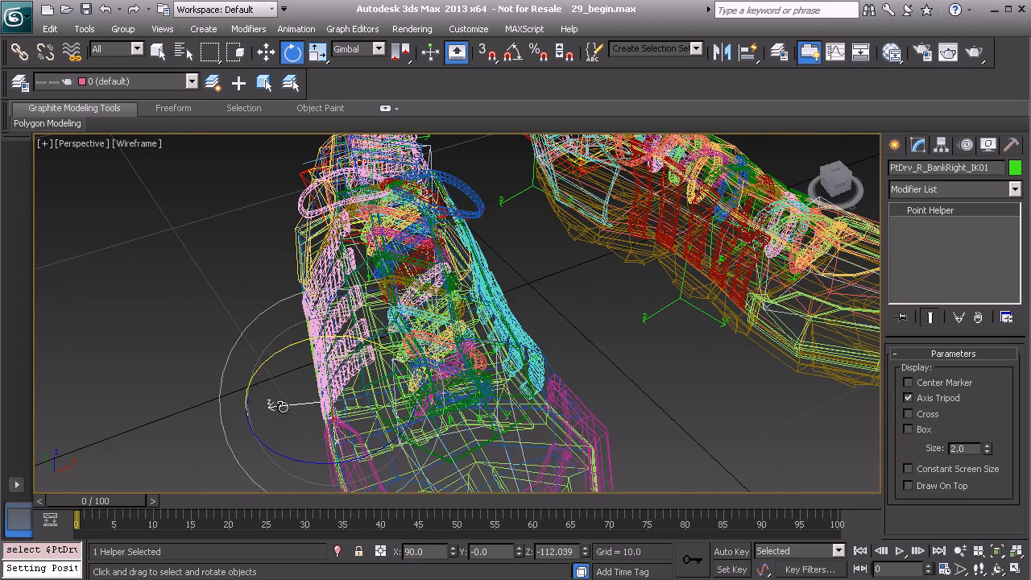
alt+middle_drag(305, 391, 389, 524)
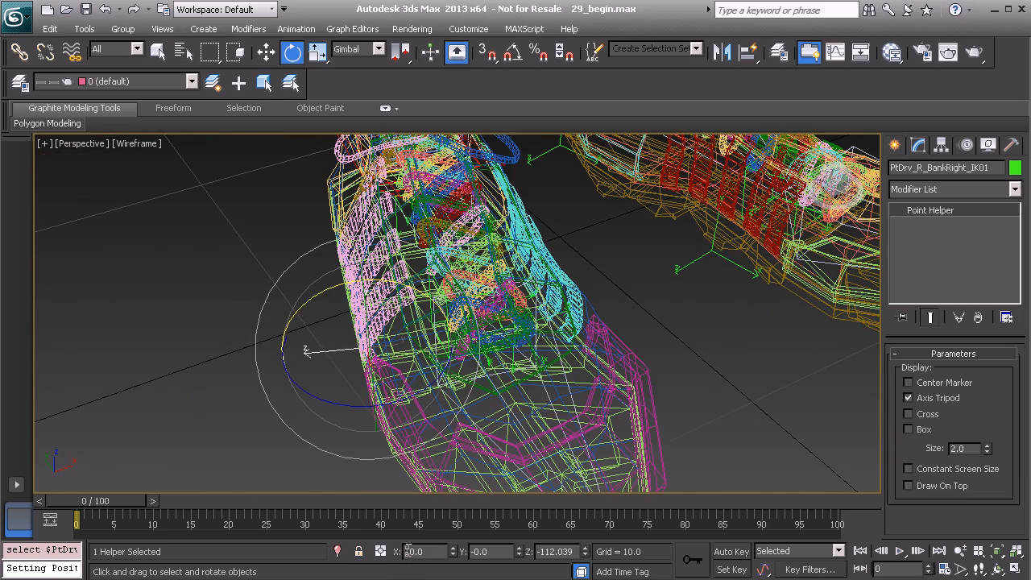
double_click(408, 551)
alt+middle_drag(390, 295, 404, 326)
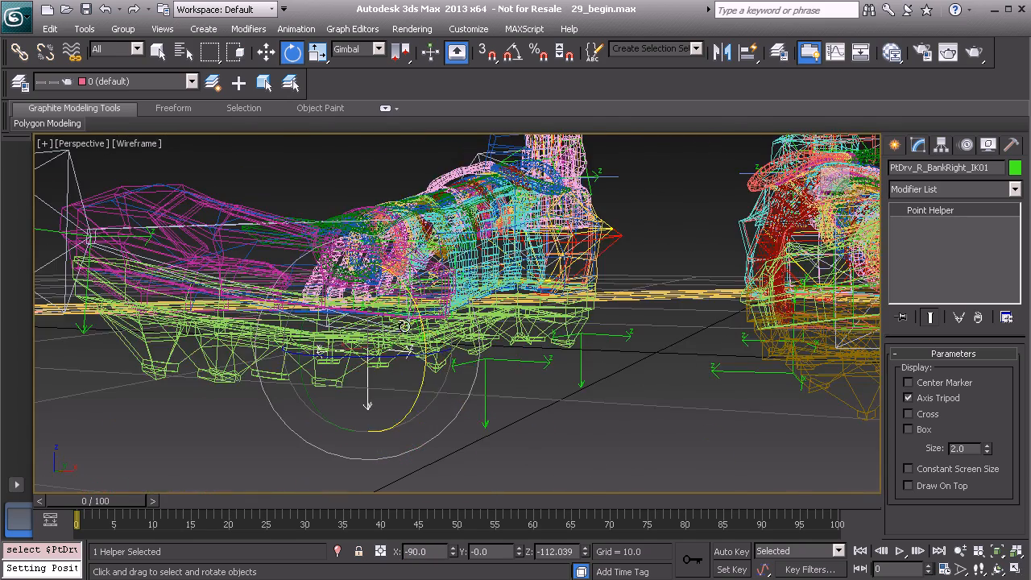
alt+middle_drag(455, 355, 583, 299)
click(615, 292)
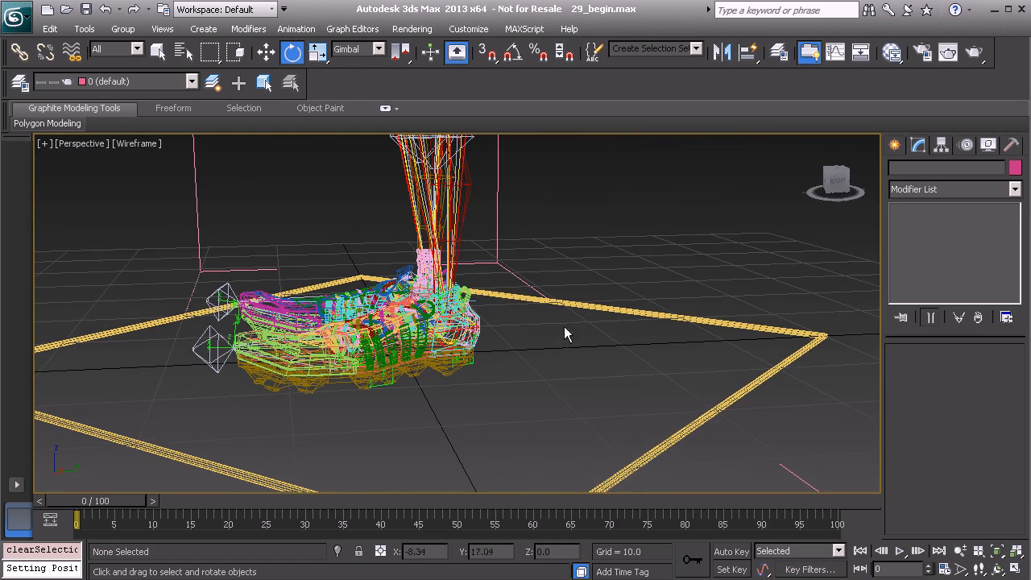
Step: Switch to a maximized Left view showing the feet from the side
alt+middle_drag(545, 299, 488, 315)
key(alt+w)
right_click(309, 359)
key(alt+w)
middle_drag(290, 263, 409, 293)
scroll(410, 293, down, 2)
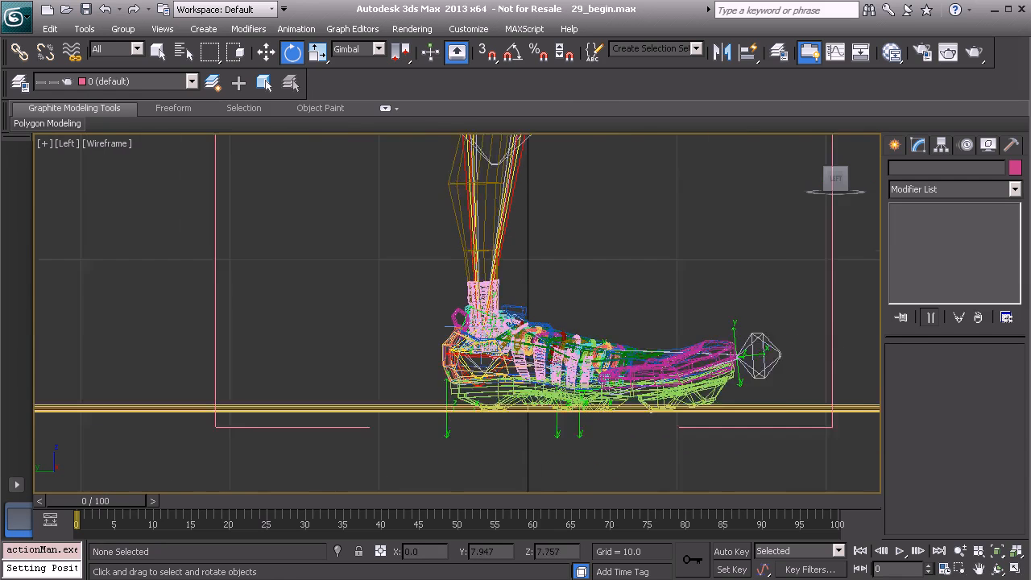
scroll(412, 322, down, 1)
Step: Start the Line spline tool and enable 3D snapping to grid points in the empty area behind the character
click(895, 146)
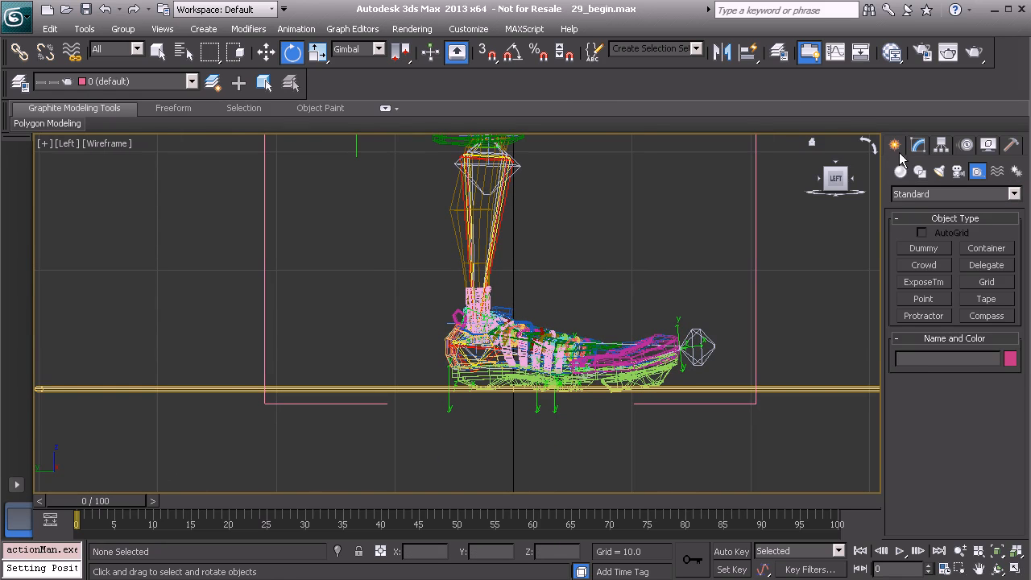
click(920, 171)
click(923, 263)
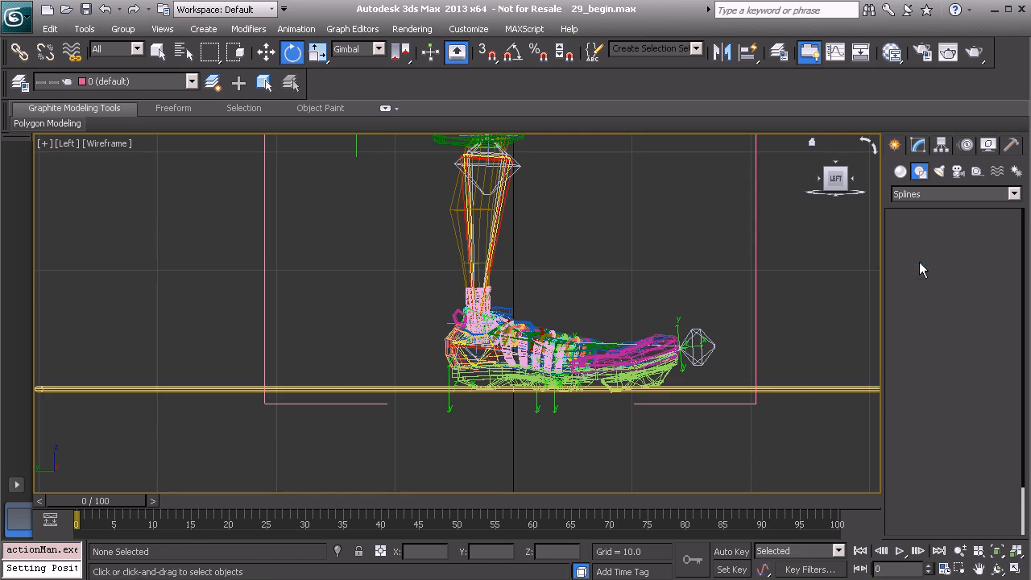
middle_drag(284, 264, 448, 255)
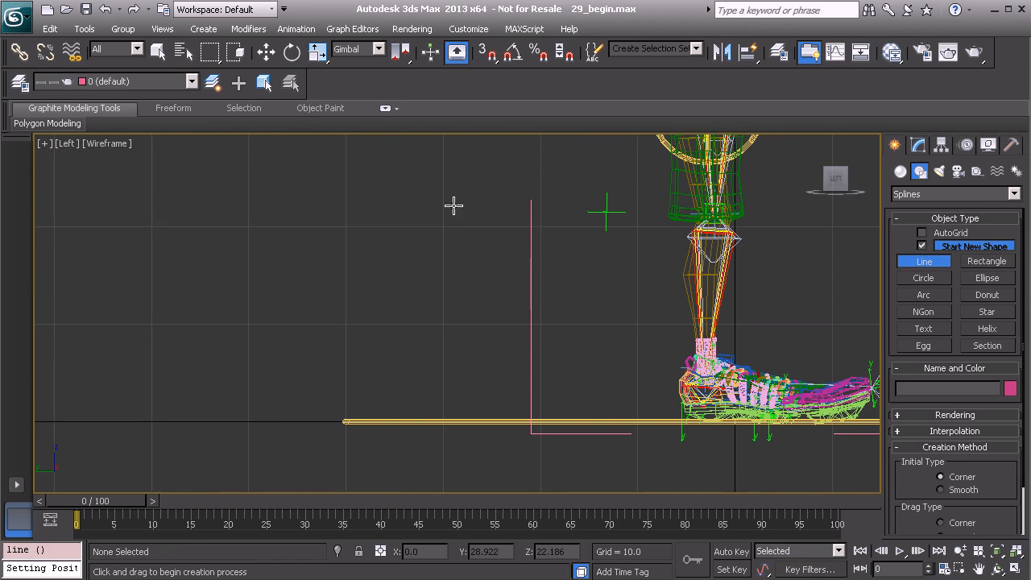
right_click(492, 56)
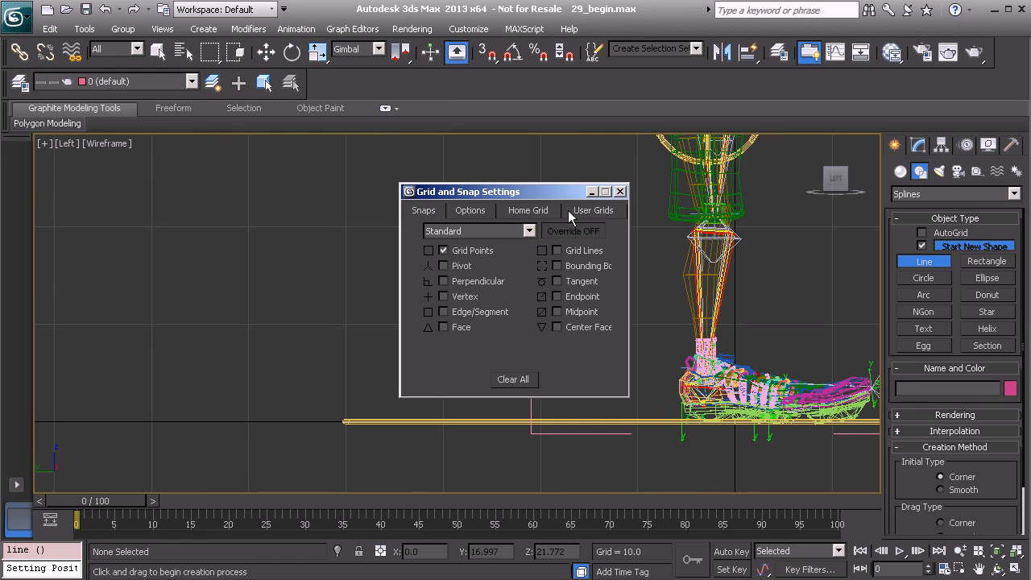
click(621, 192)
middle_drag(328, 248, 436, 412)
key(s)
scroll(437, 363, down, 2)
middle_drag(438, 363, 486, 331)
middle_drag(426, 242, 424, 253)
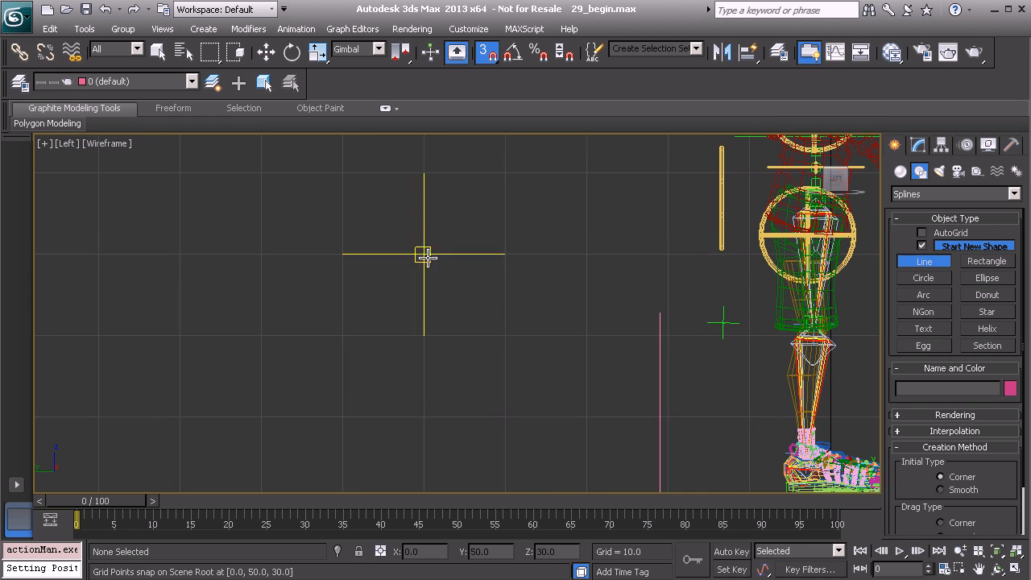
Step: Draw a closed six-vertex arrow-shaped spline on the grid behind the character, about 30 units wide and 40 units tall
click(343, 173)
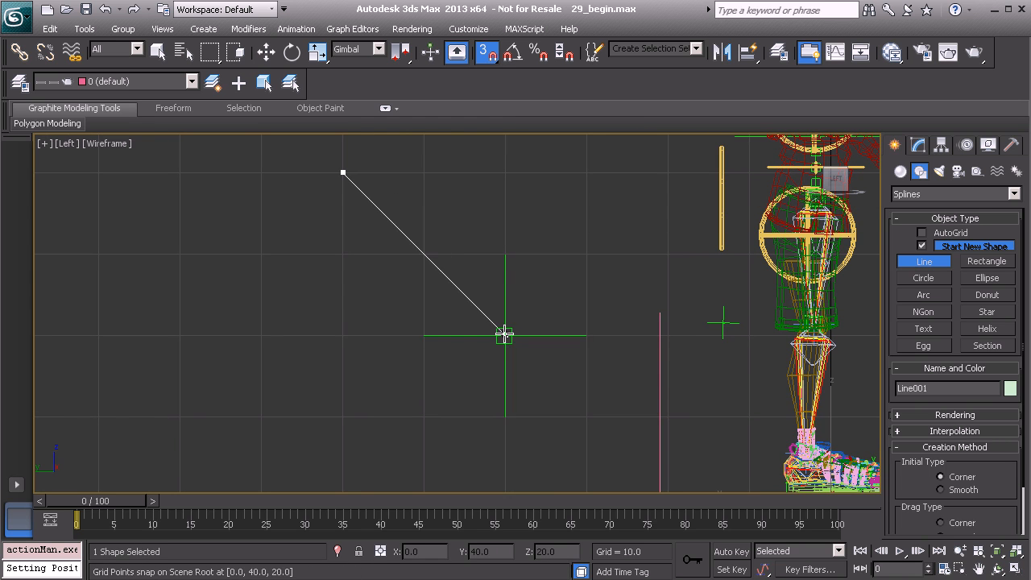
scroll(395, 334, down, 2)
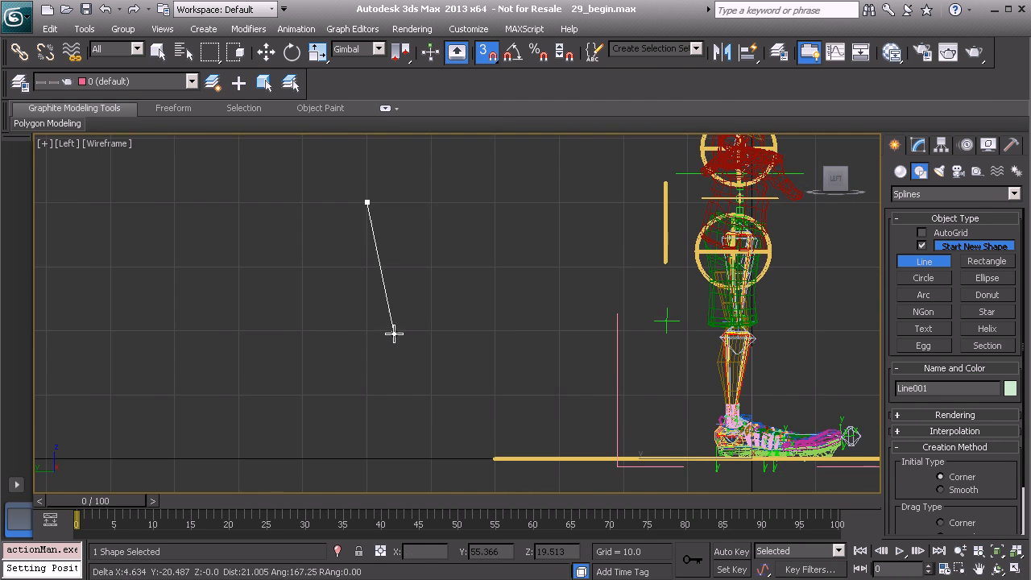
middle_drag(395, 334, 423, 279)
click(507, 292)
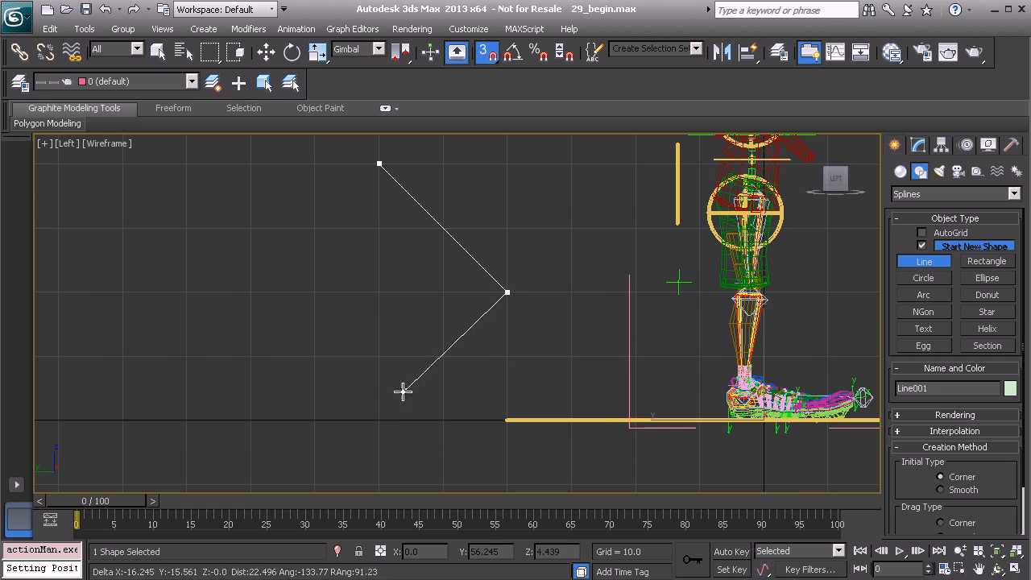
click(378, 420)
click(380, 355)
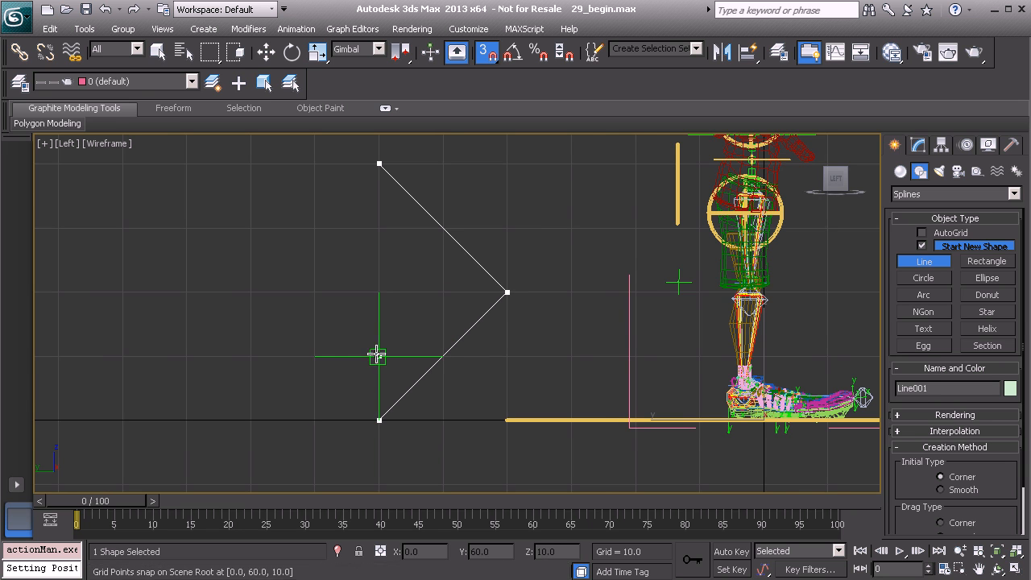
click(314, 291)
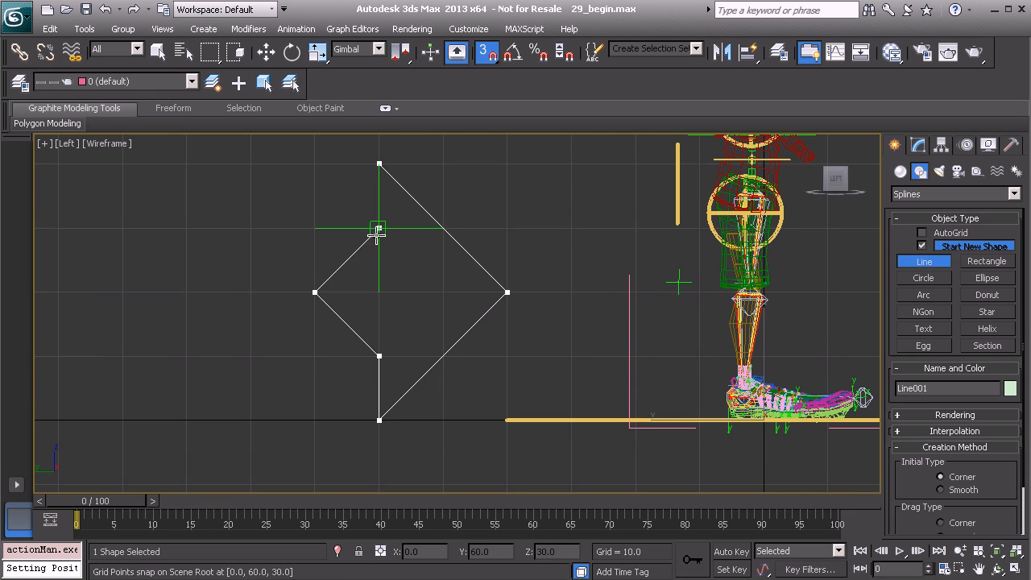
click(379, 229)
click(379, 164)
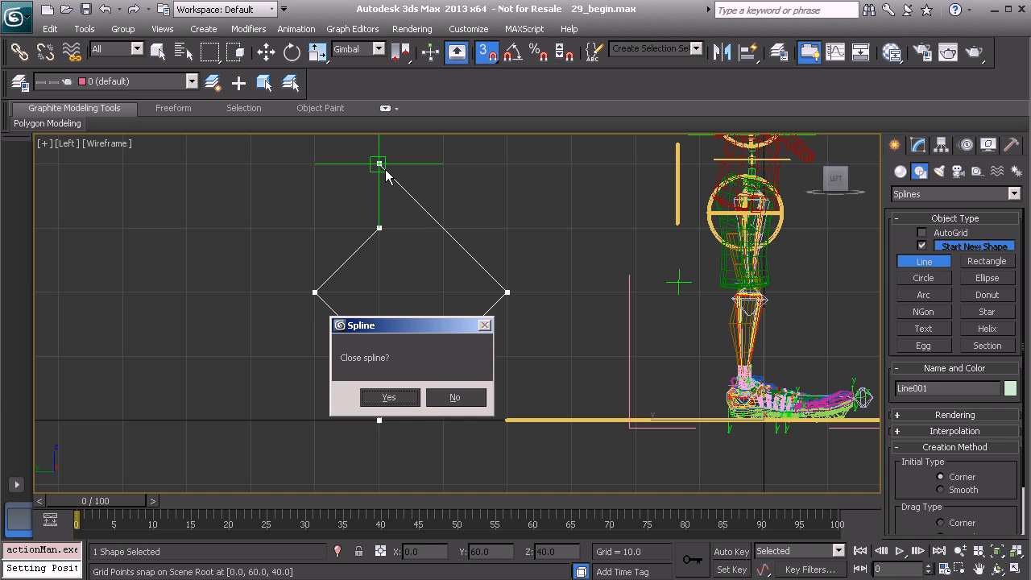
click(389, 398)
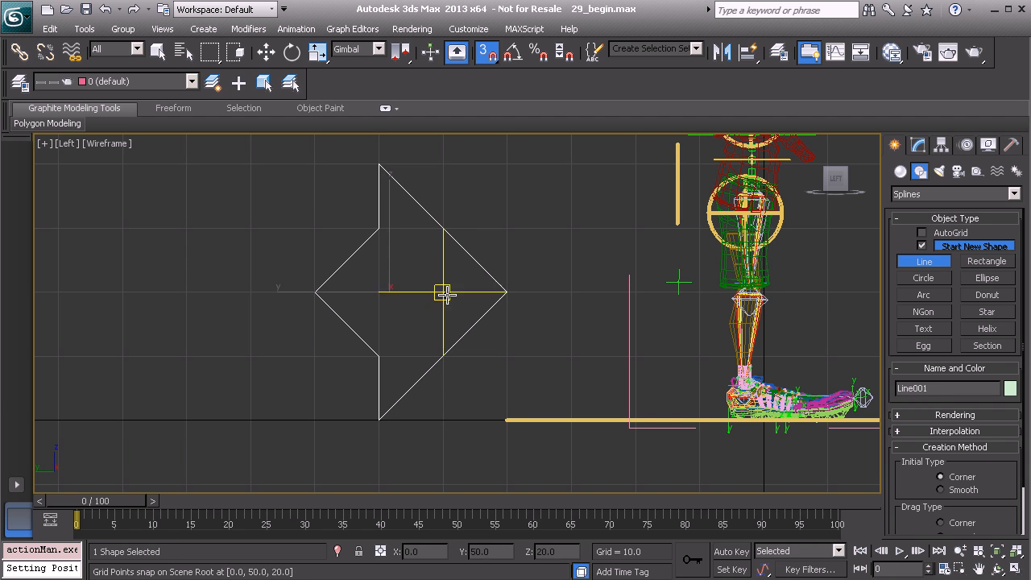
Step: In the maximized Perspective view, turn off 3D snap, enable angle snap, and rotate-clone the arrow spline -90 degrees about X as a Copy
key(e)
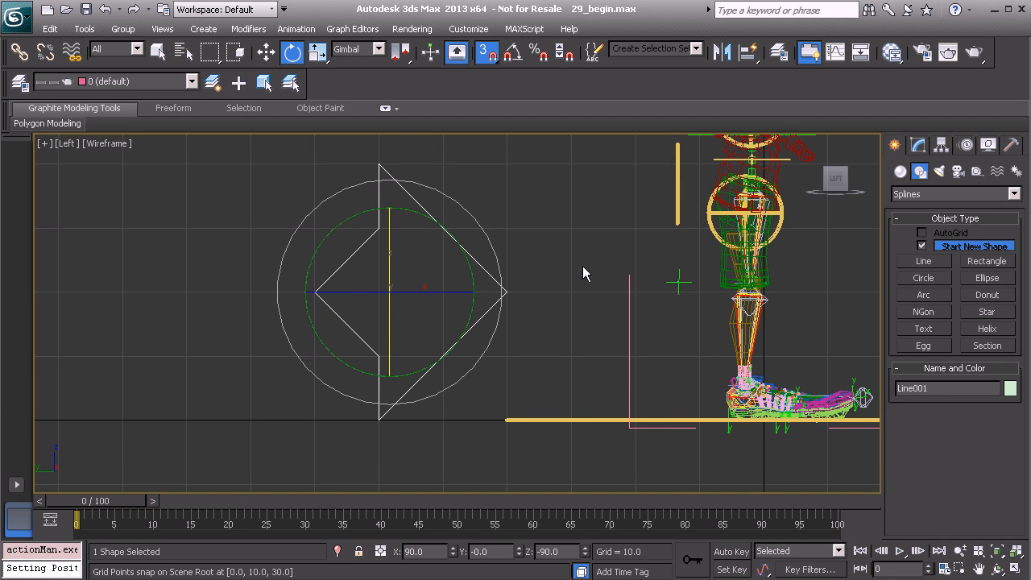
middle_drag(571, 266, 564, 273)
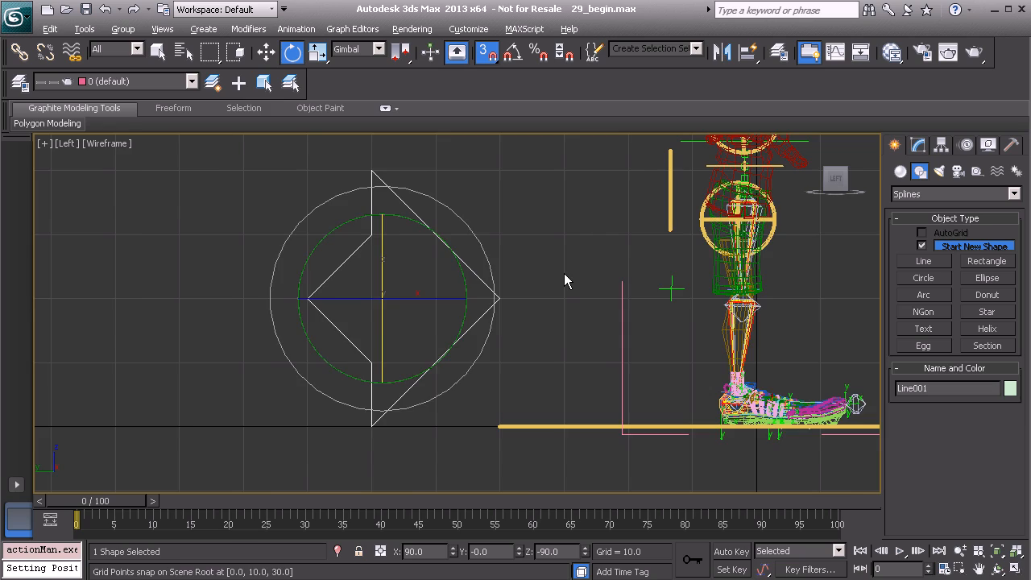
key(alt+w)
right_click(513, 359)
key(alt+w)
middle_drag(548, 352, 547, 306)
key(s)
key(a)
drag(536, 297, 546, 361)
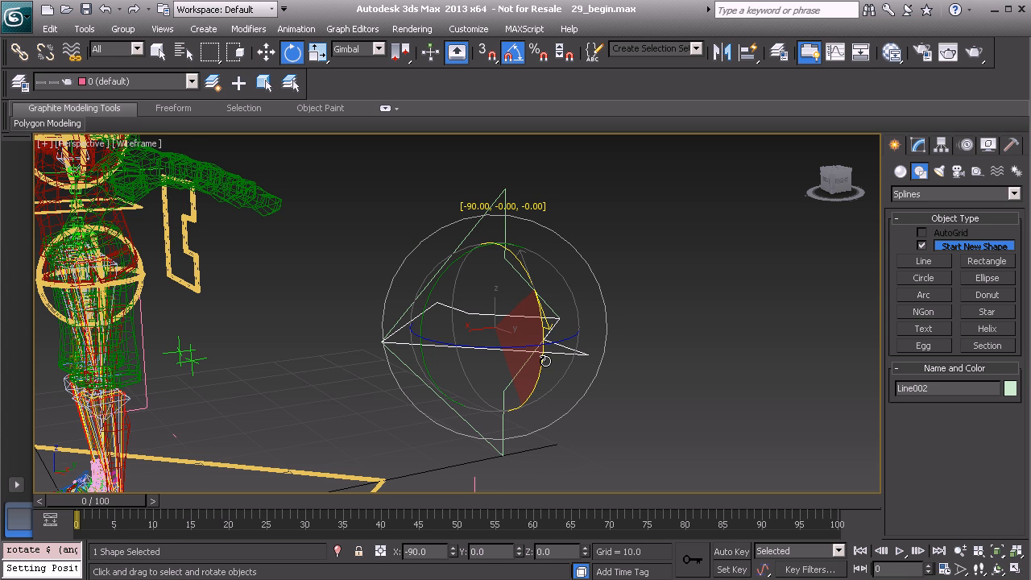
shift+drag(545, 361, 546, 361)
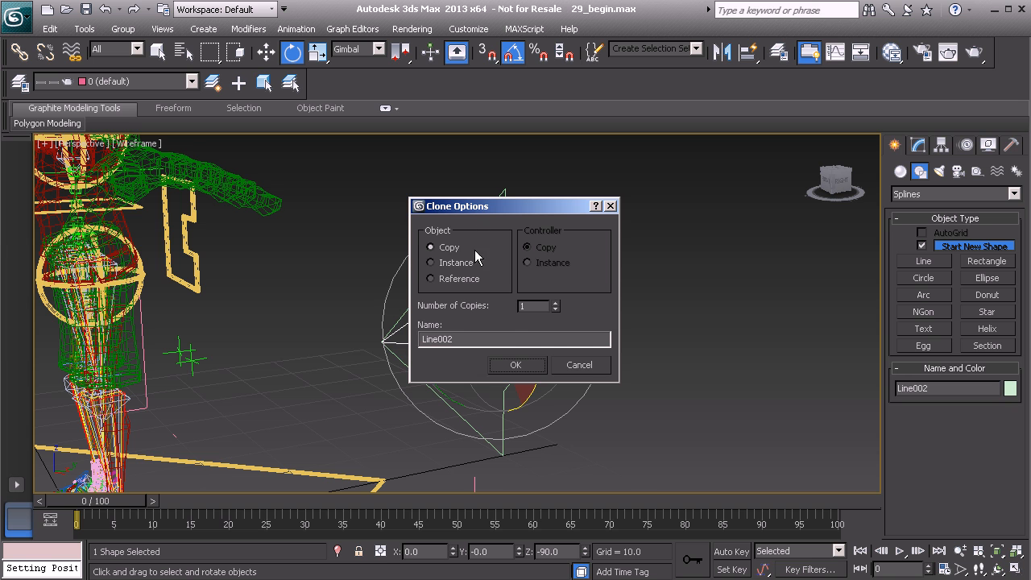
click(516, 367)
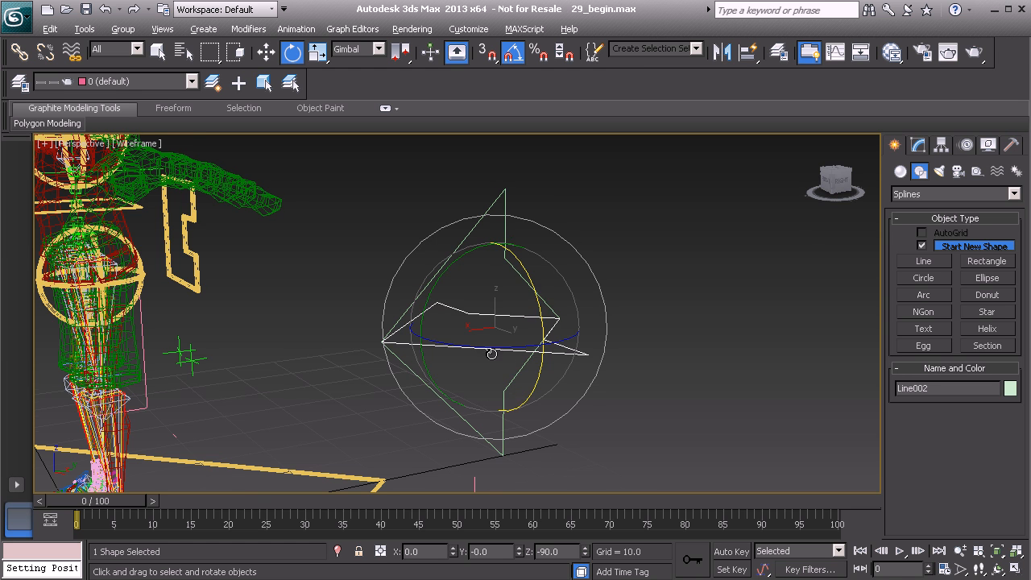
Step: Attach the original vertical arrow spline to its rotated copy so both form one shape
alt+middle_drag(491, 353, 472, 350)
click(918, 146)
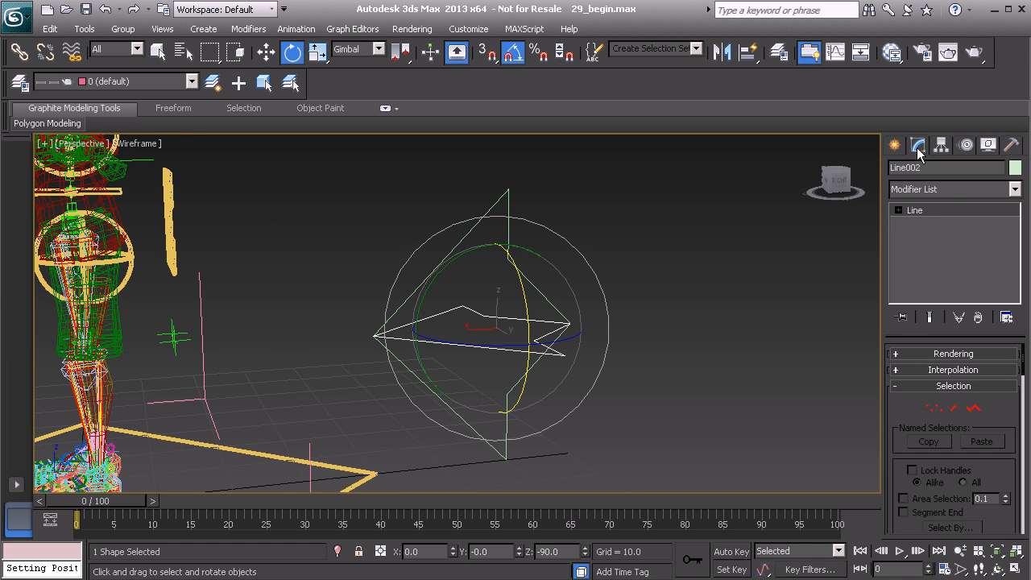
alt+middle_drag(617, 341, 510, 333)
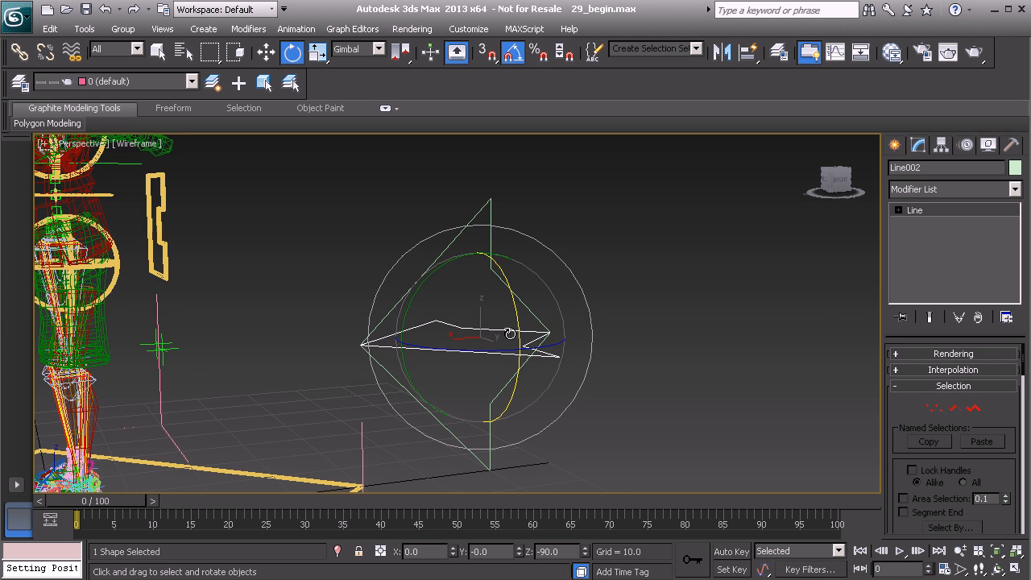
scroll(896, 465, down, 5)
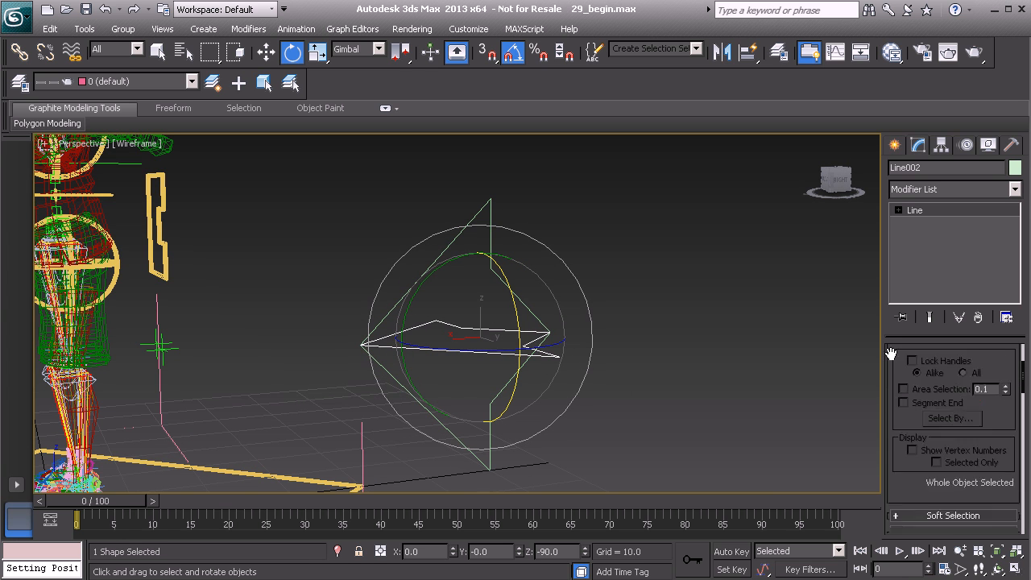
click(929, 482)
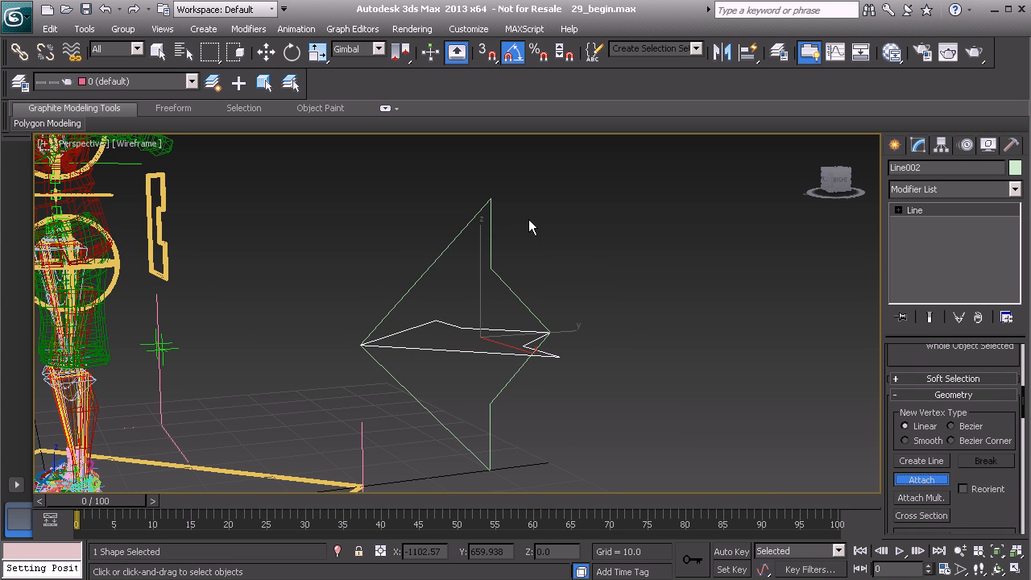
key(w)
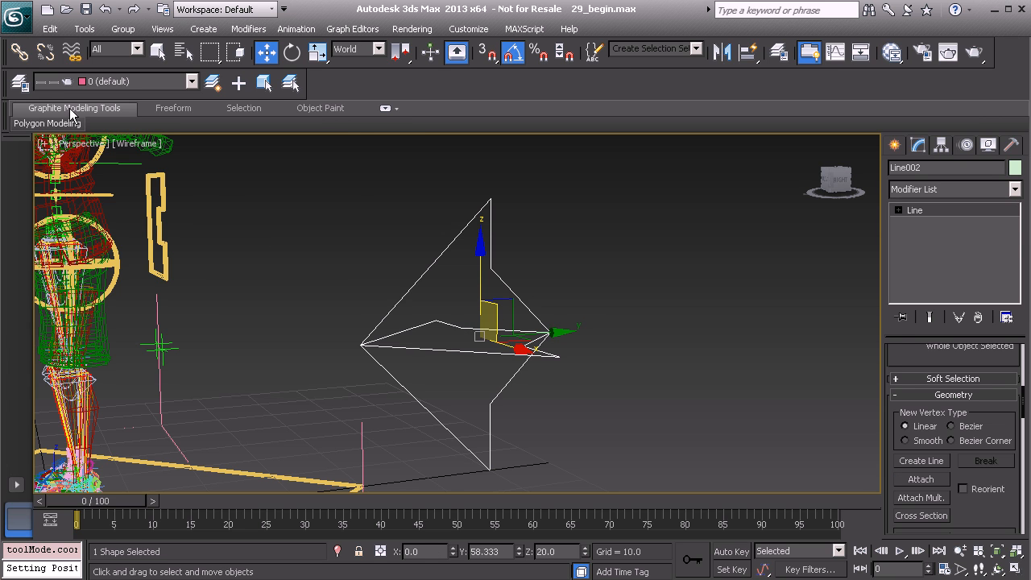
Step: Add the combined arrow shape to the Controls layer
click(21, 84)
click(81, 201)
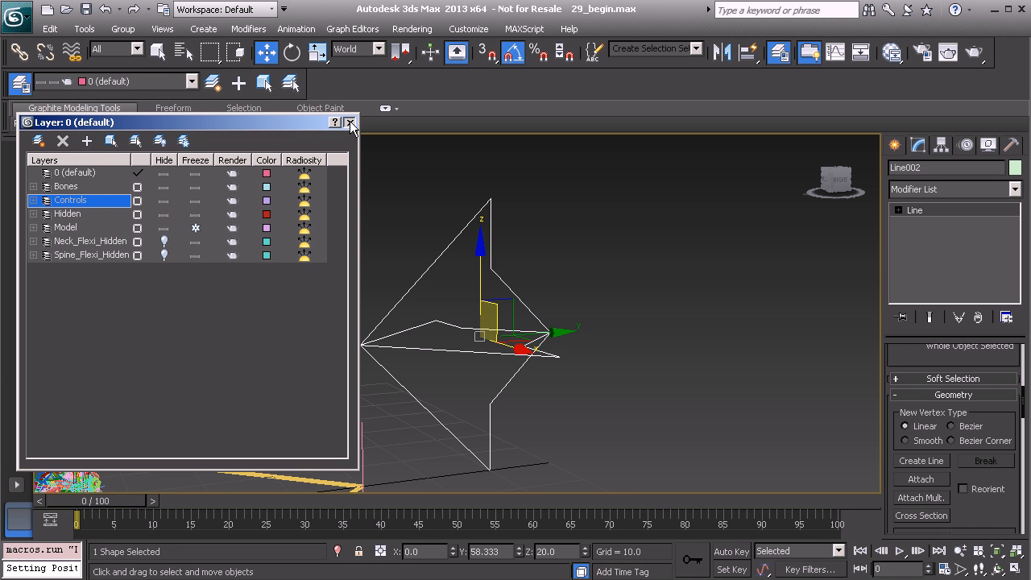
click(350, 123)
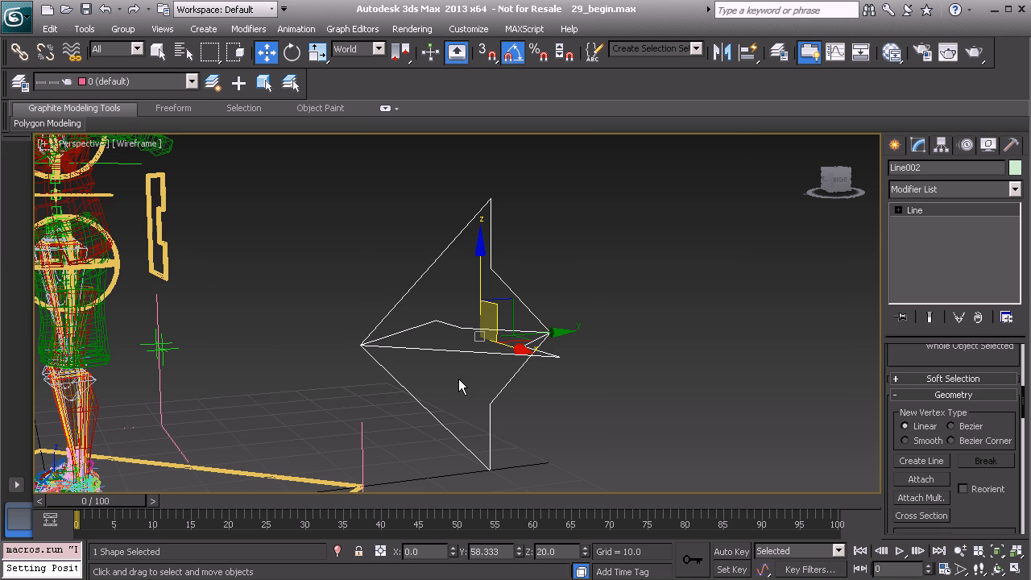
Step: Center the arrow shape's pivot to the object, affecting only the pivot
alt+middle_drag(424, 379, 462, 338)
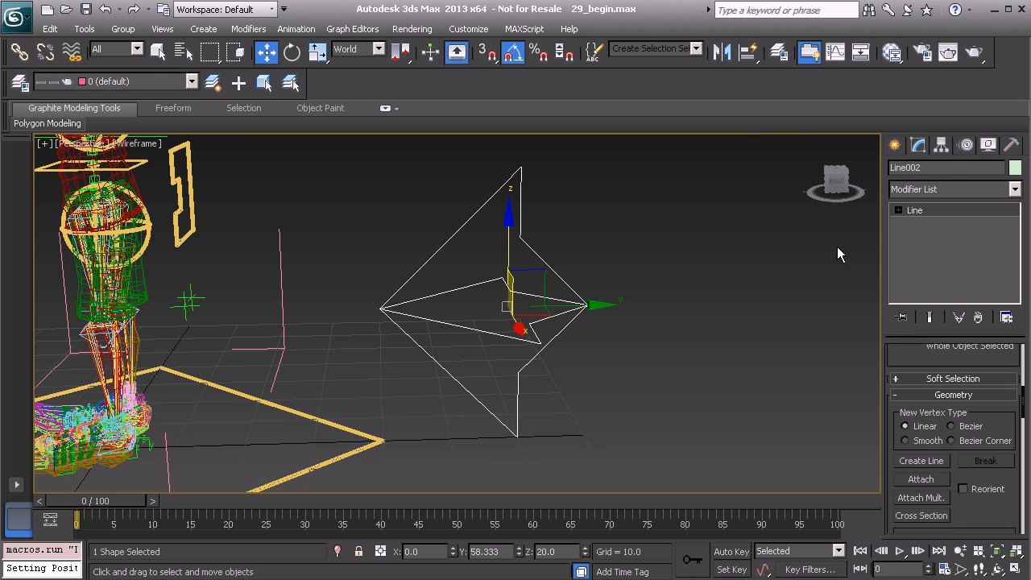
click(941, 145)
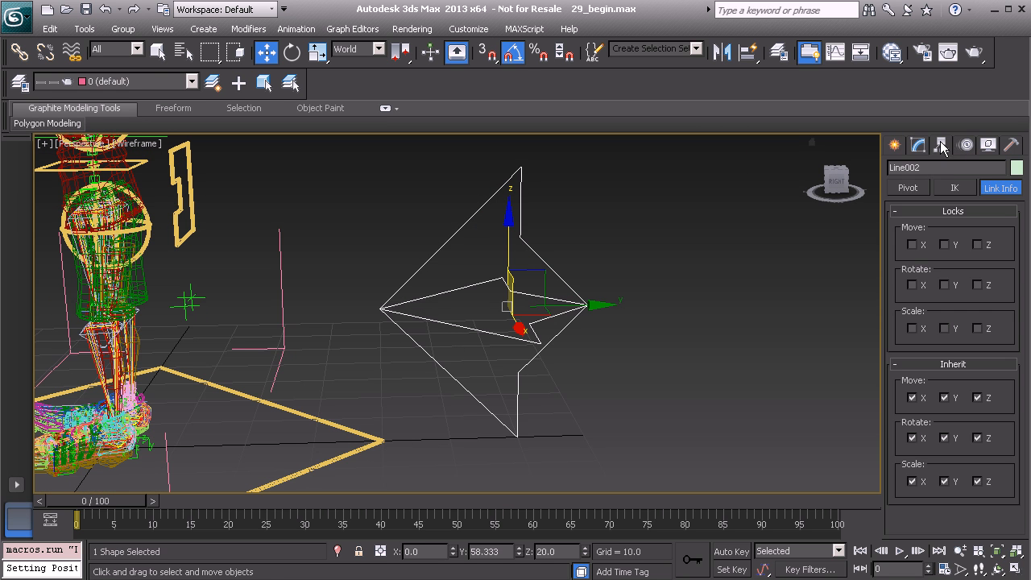
click(912, 188)
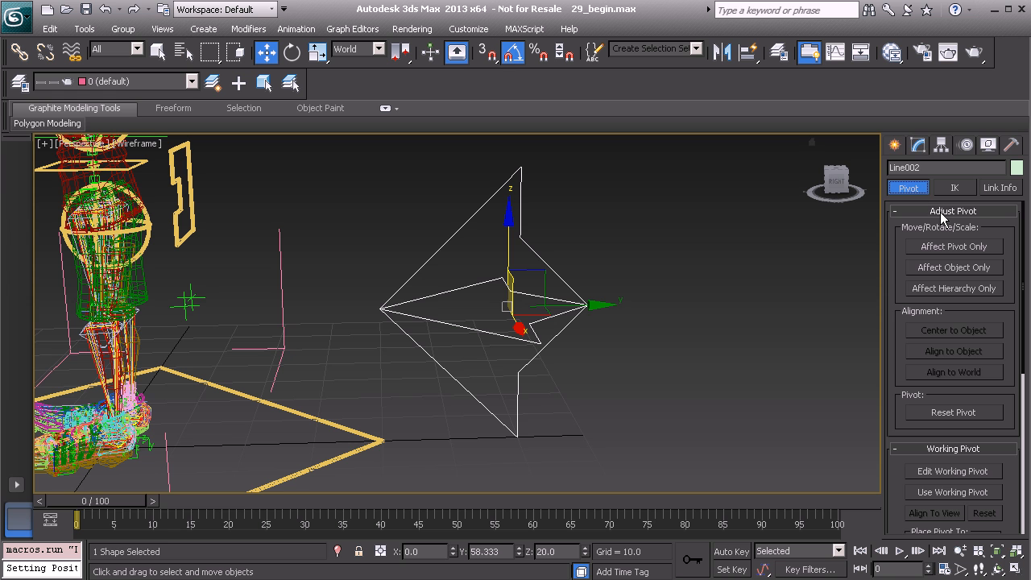
click(955, 250)
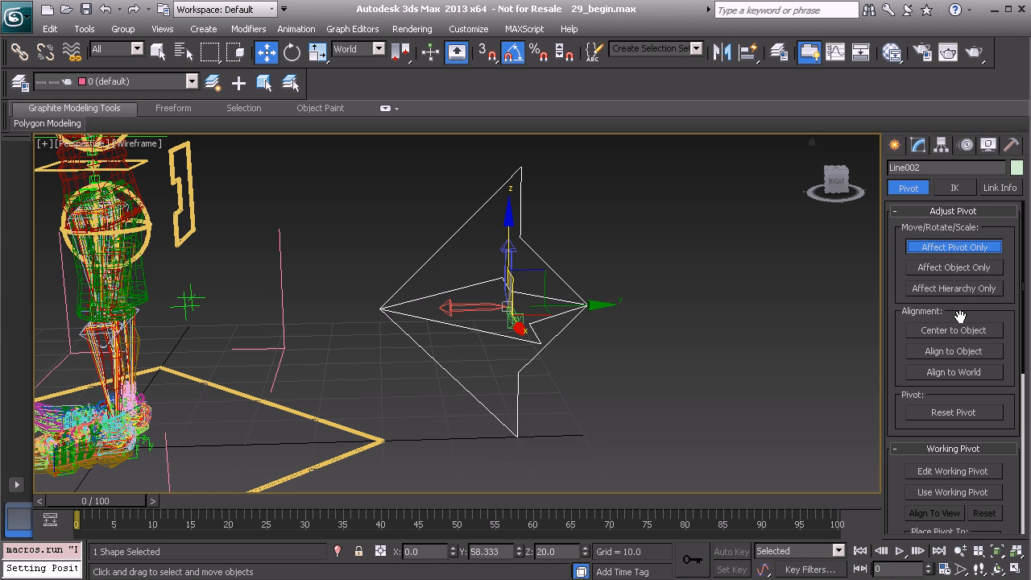
click(958, 331)
click(956, 248)
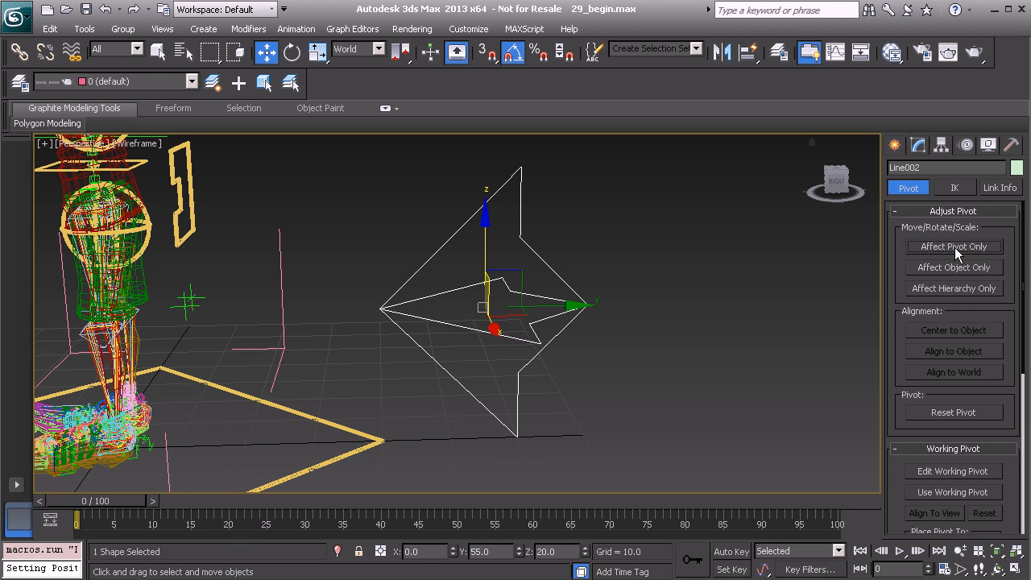
Step: Hide the Model layer to expose the bones and helpers in the feet
alt+middle_drag(403, 322, 355, 270)
scroll(402, 363, up, 1)
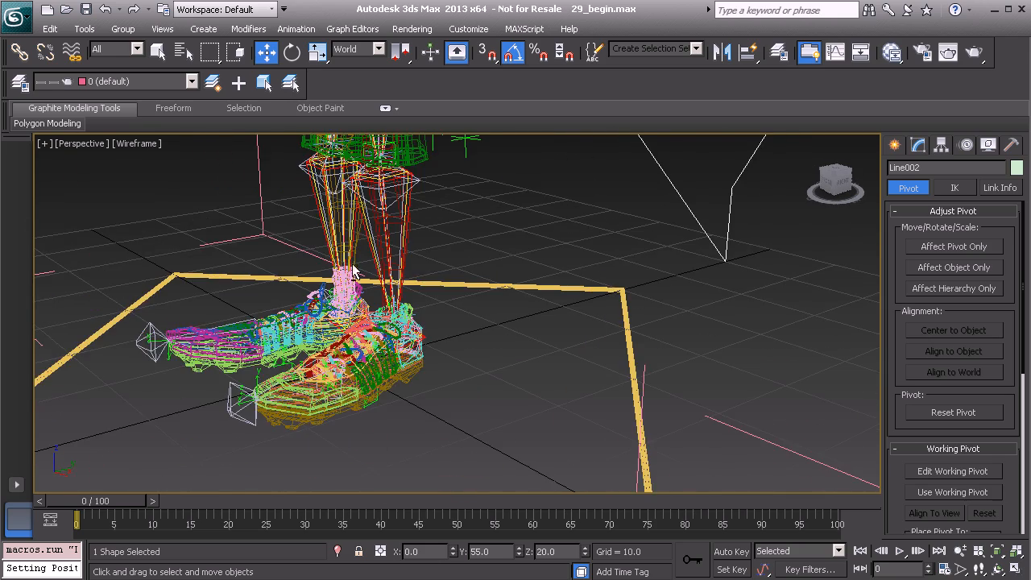
click(20, 83)
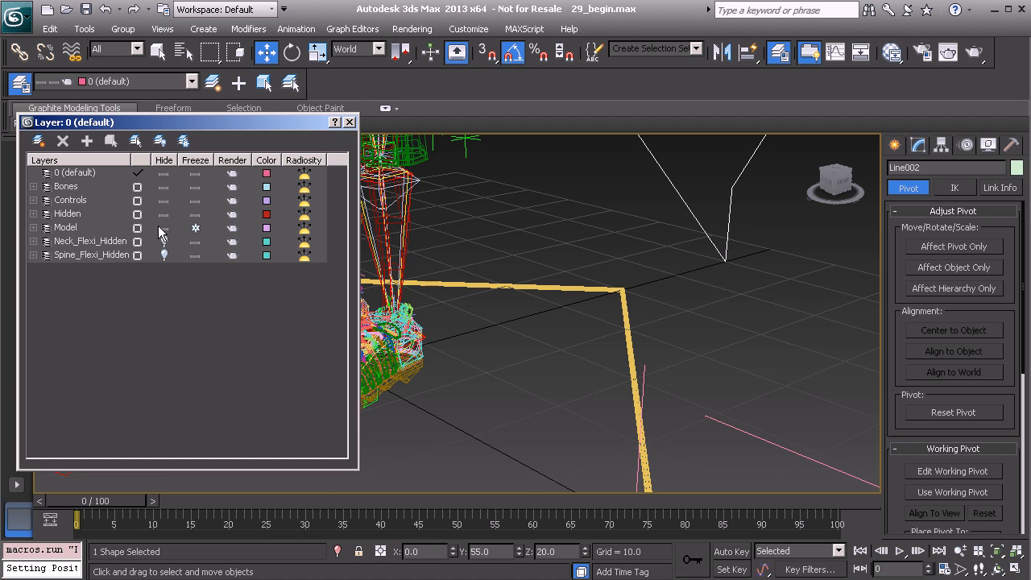
click(161, 229)
click(350, 122)
Step: Align the arrow shape to the bone at the character's left ankle
middle_drag(470, 211, 489, 301)
key(alt+a)
middle_drag(433, 322, 483, 251)
scroll(466, 301, up, 3)
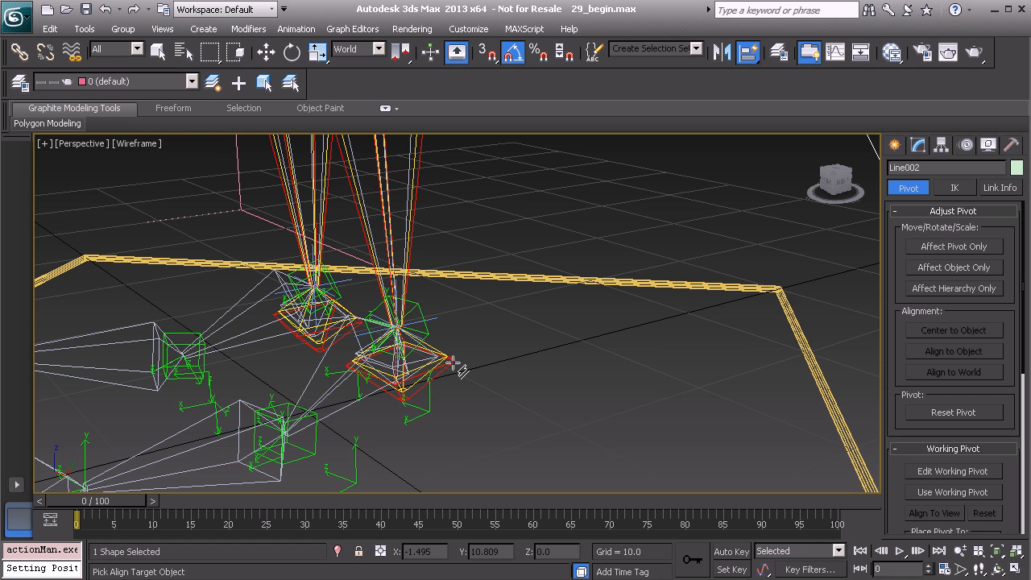
alt+middle_drag(408, 355, 343, 401)
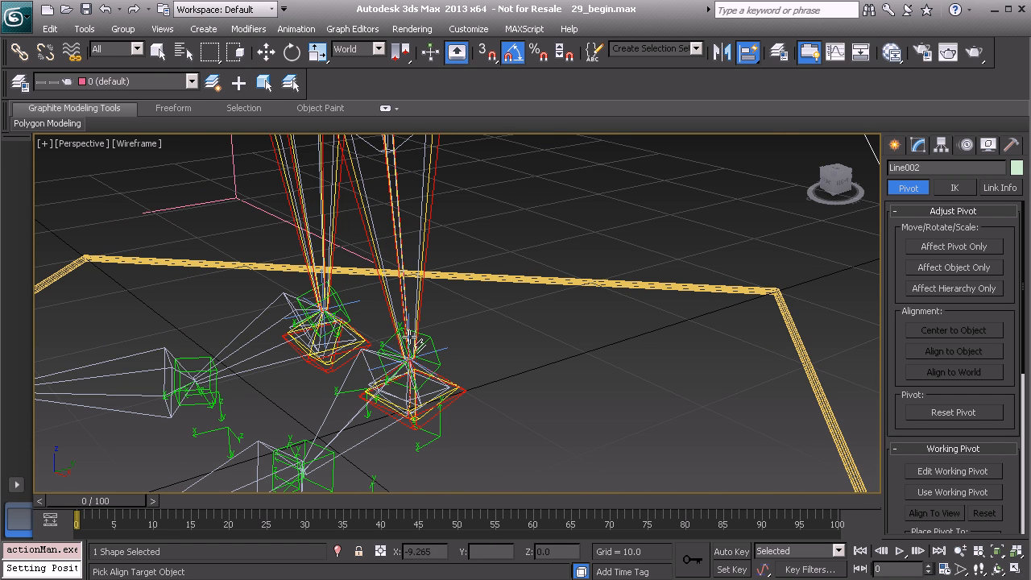
click(463, 395)
alt+middle_drag(423, 360, 431, 332)
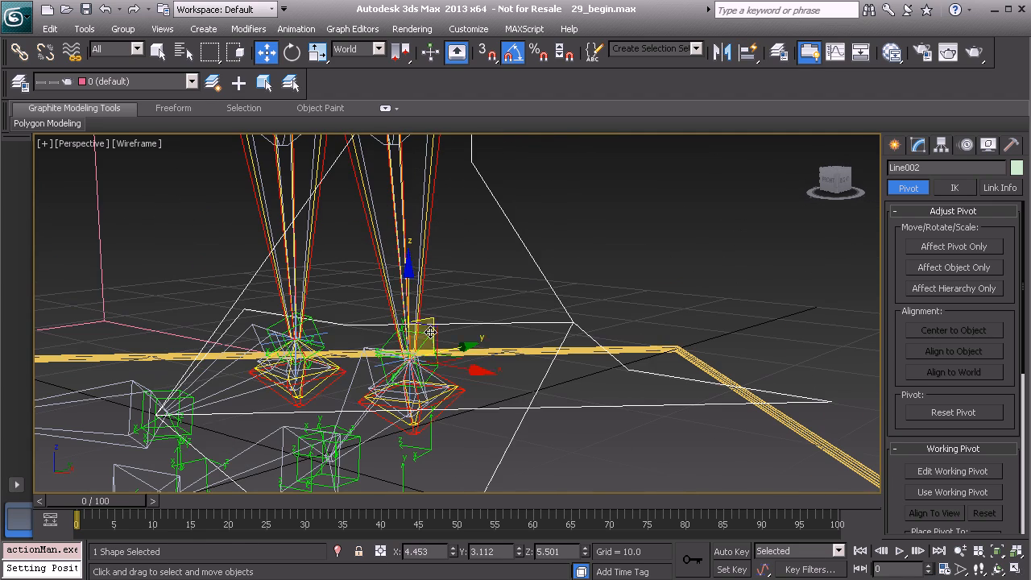
key(e)
mouse_move(408, 302)
mouse_down()
mouse_move(472, 389)
mouse_move(435, 341)
mouse_move(337, 261)
mouse_move(470, 297)
mouse_move(376, 346)
mouse_move(387, 338)
mouse_move(425, 375)
mouse_move(424, 359)
mouse_up()
right_click(425, 360)
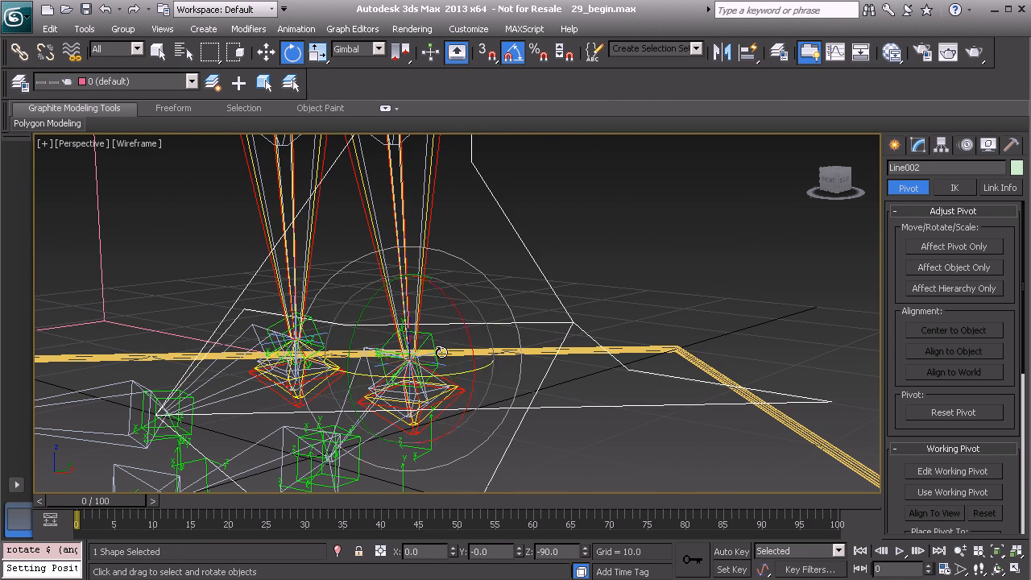
Step: Scale the arrow shape down uniformly to about 17.5 percent around the ankle
scroll(423, 361, down, 3)
alt+middle_drag(432, 347, 362, 354)
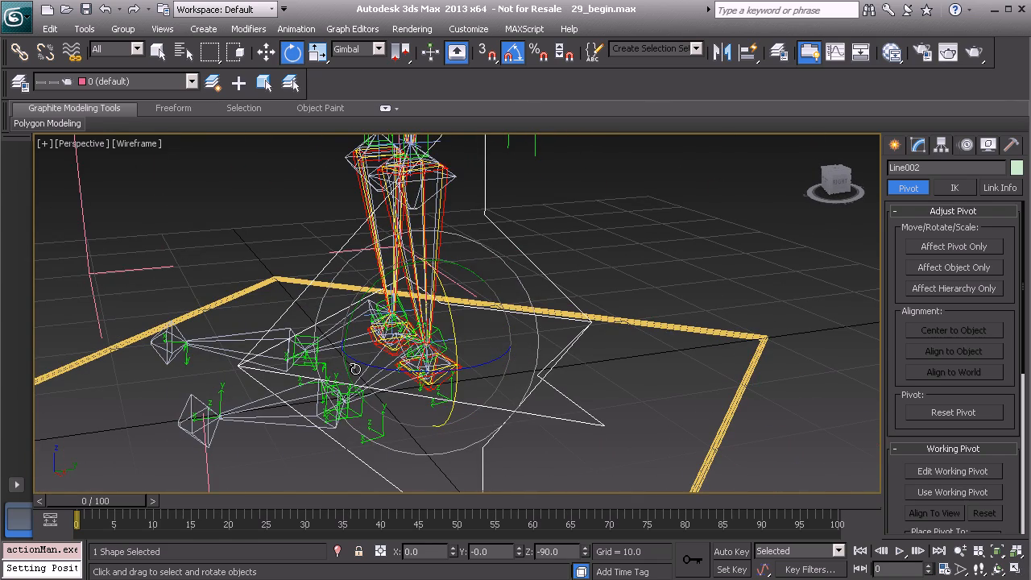
key(r)
alt+middle_drag(364, 370, 387, 379)
drag(387, 380, 362, 451)
alt+middle_drag(362, 451, 433, 334)
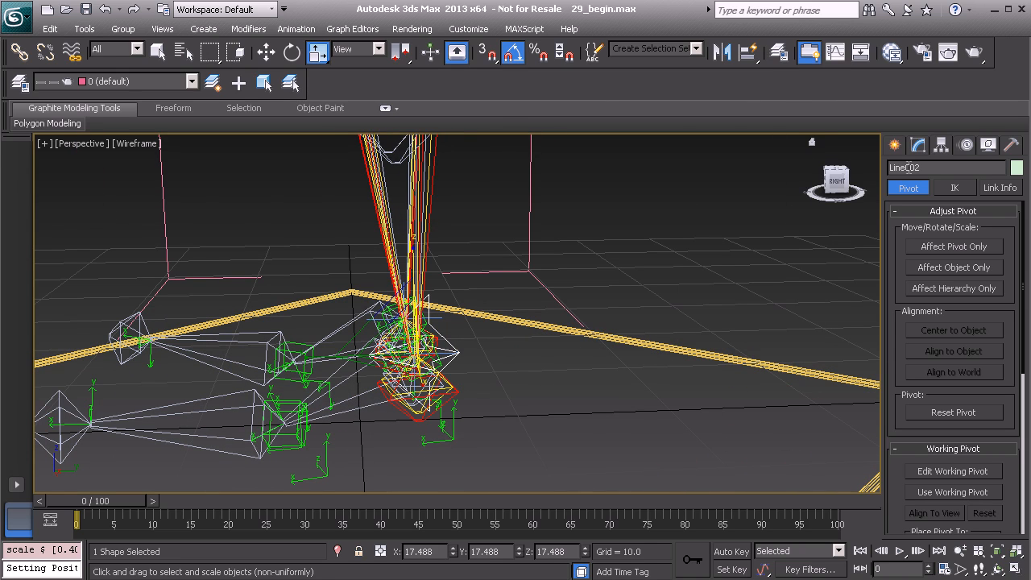
Step: Move the arrow shape about 7.5 units along Y to behind the heel with Affect Object Only, leaving its pivot at the ankle
click(955, 267)
alt+middle_drag(483, 370, 459, 375)
key(w)
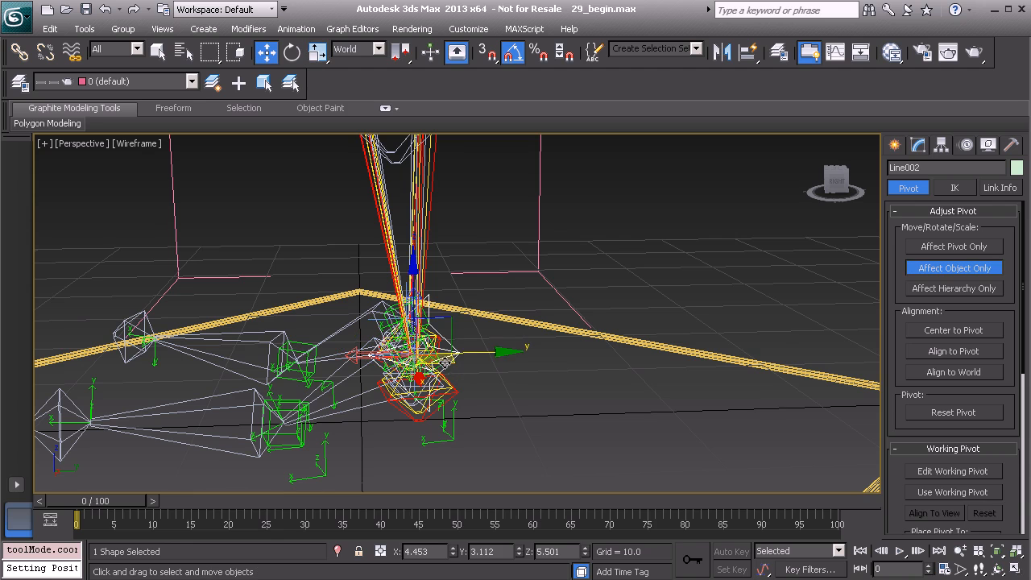
drag(501, 351, 634, 355)
alt+middle_drag(634, 355, 742, 331)
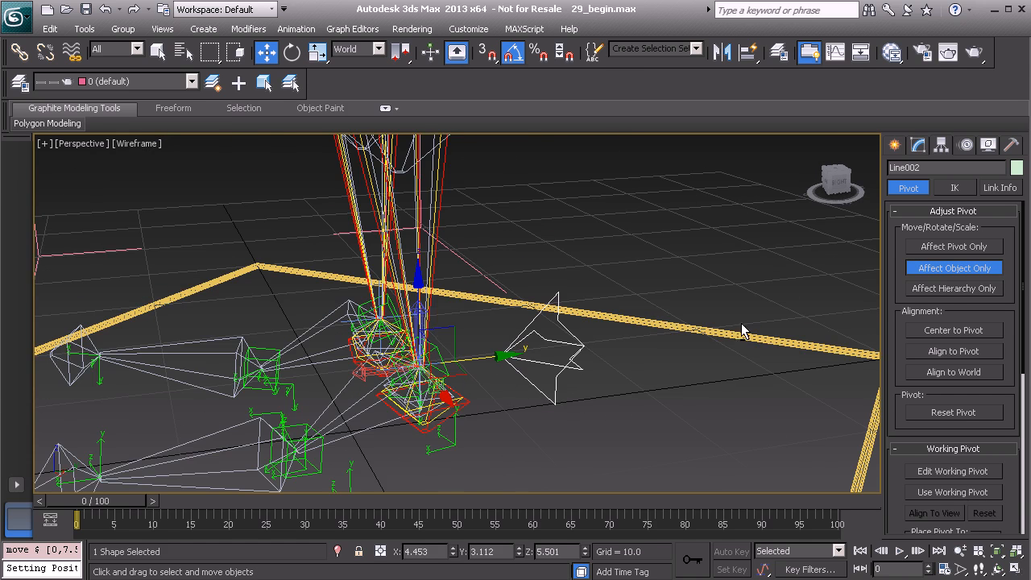
click(959, 270)
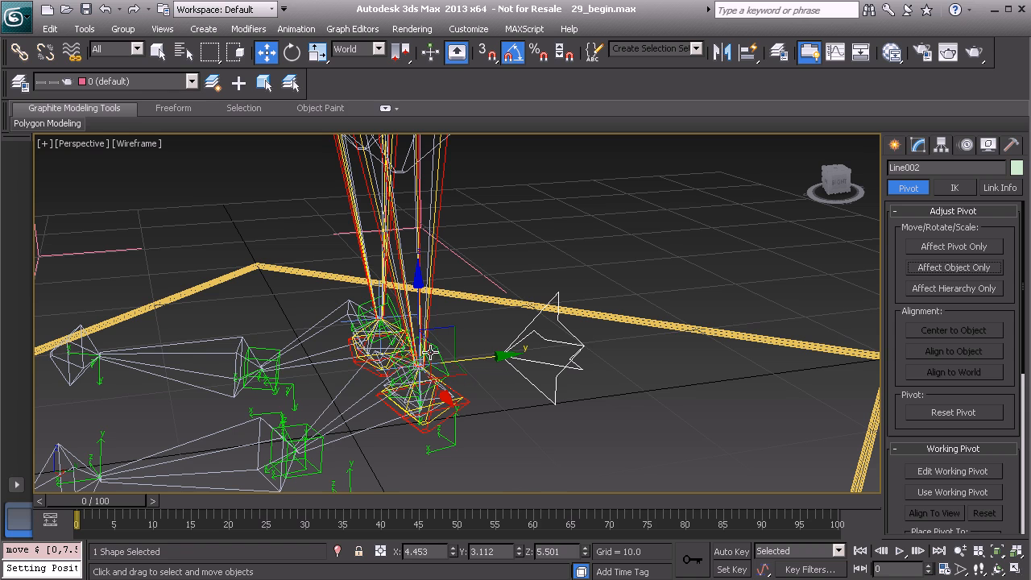
Step: Rename the arrow control shape to Anim_L_Leg_IK01
alt+middle_drag(511, 355, 540, 345)
mouse_move(859, 204)
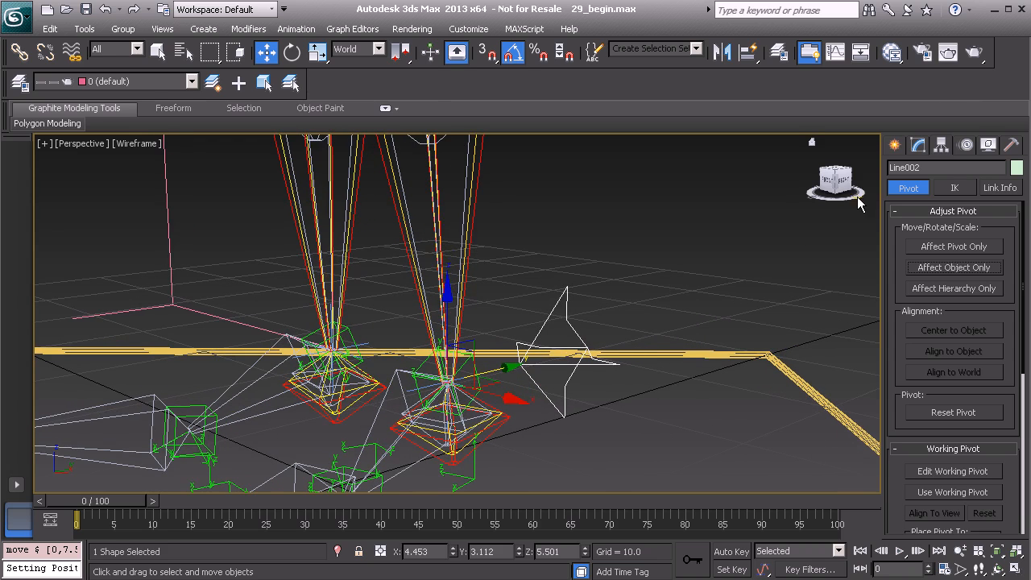
double_click(921, 168)
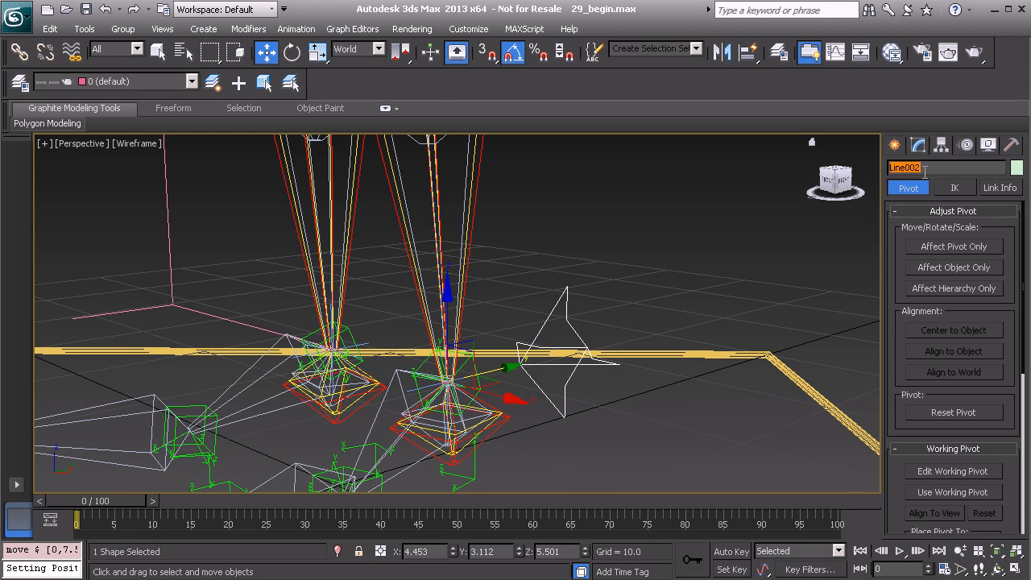
text(Anim_L_Leg_IK01)
key(Return)
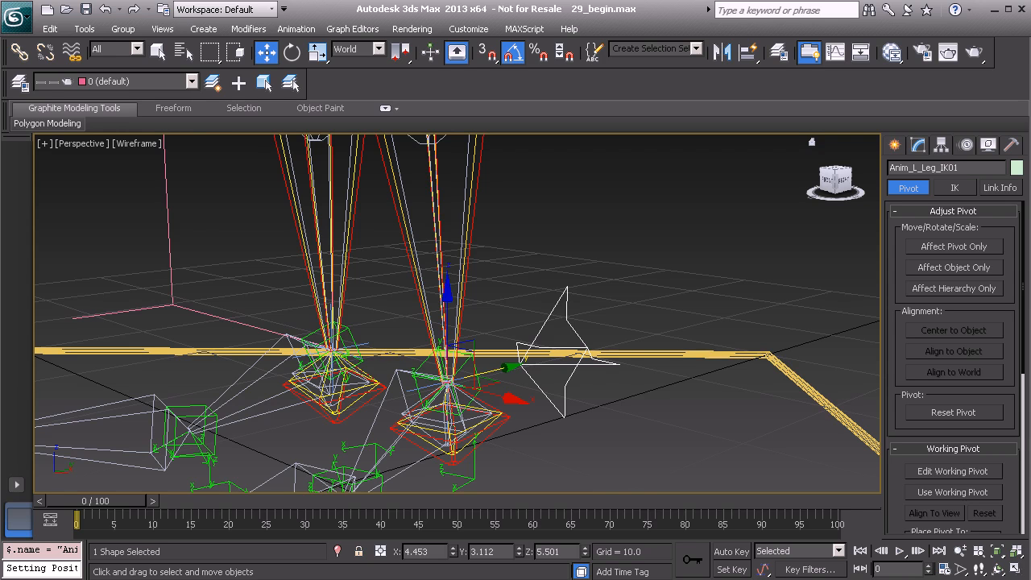
Step: Link the Anim_L_Leg_IK01 arrow control to the large yellow ground control as its parent
alt+middle_drag(714, 259, 582, 296)
click(20, 52)
alt+middle_drag(386, 193, 510, 300)
drag(510, 307, 618, 236)
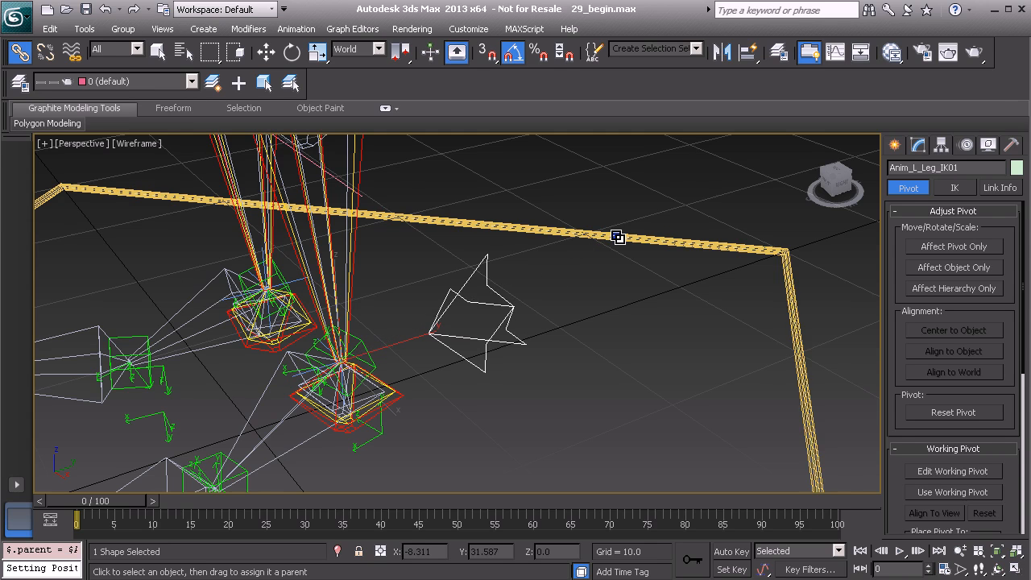
Step: Enable the arrow control's spline thickness in the viewport through its rendering settings
click(919, 145)
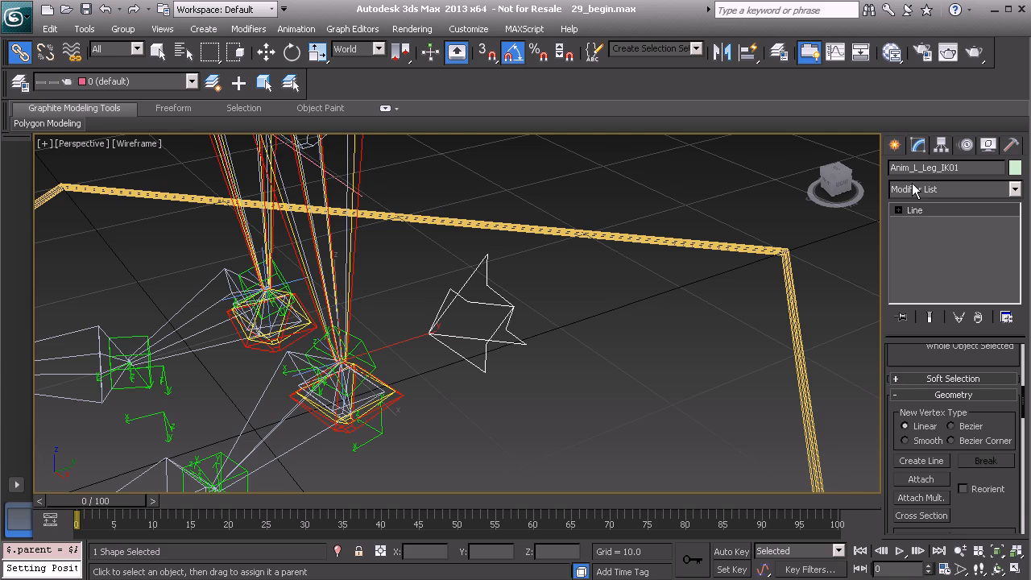
scroll(902, 368, up, 5)
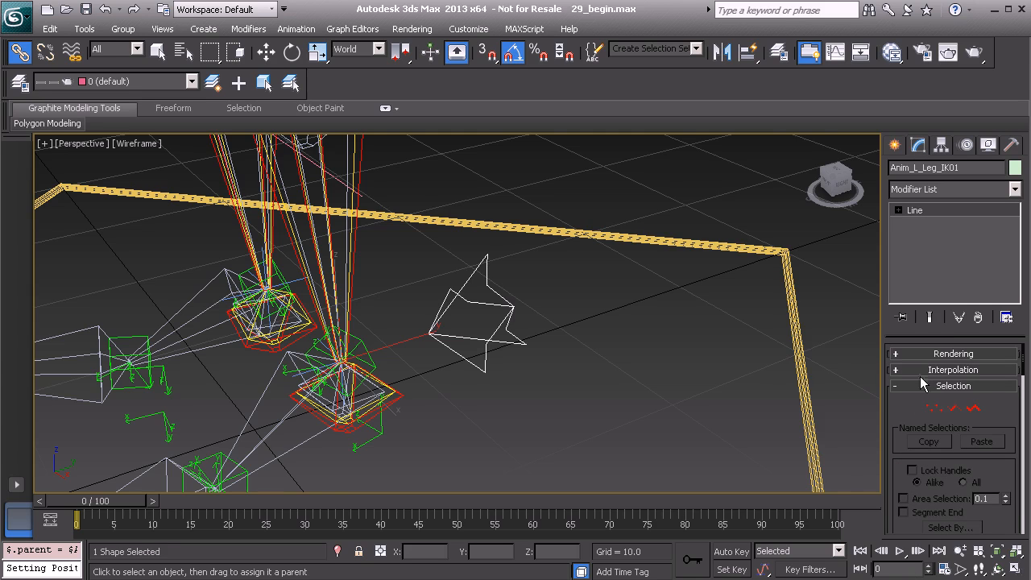
click(954, 355)
click(899, 378)
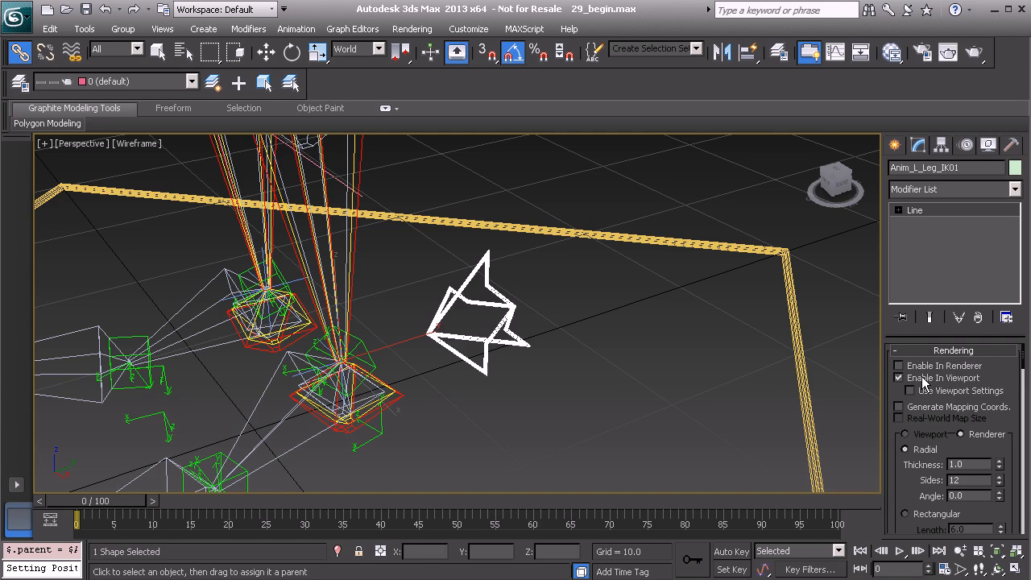
alt+middle_drag(532, 326, 544, 301)
Step: Reset the transform of the arrow control with Reset XForm
click(1013, 145)
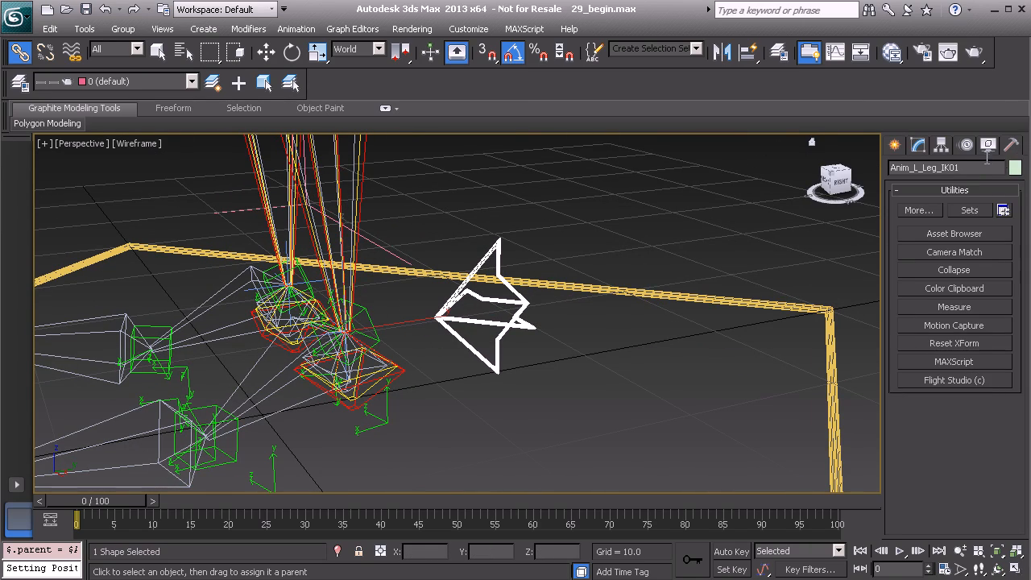
click(951, 343)
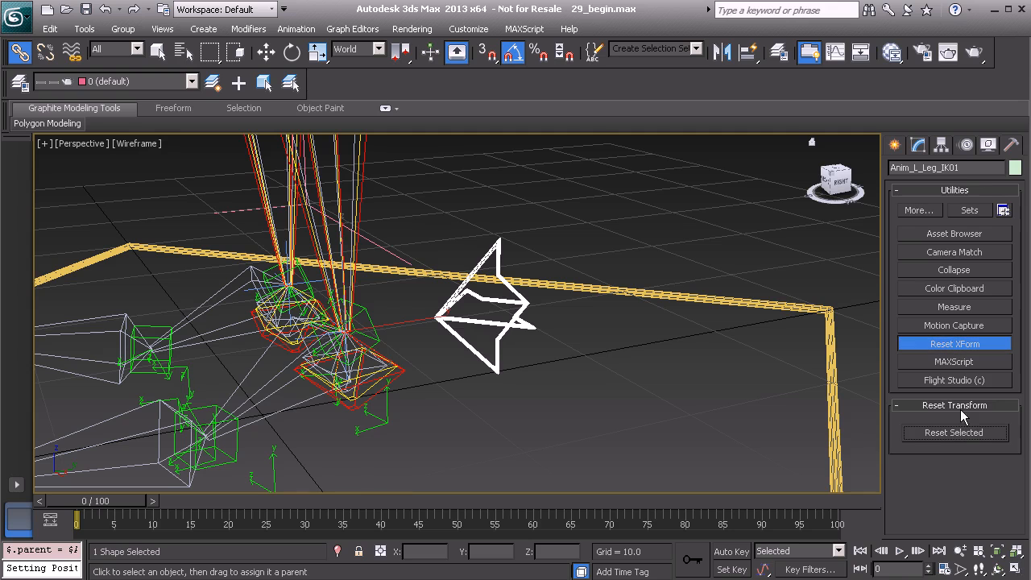
click(961, 434)
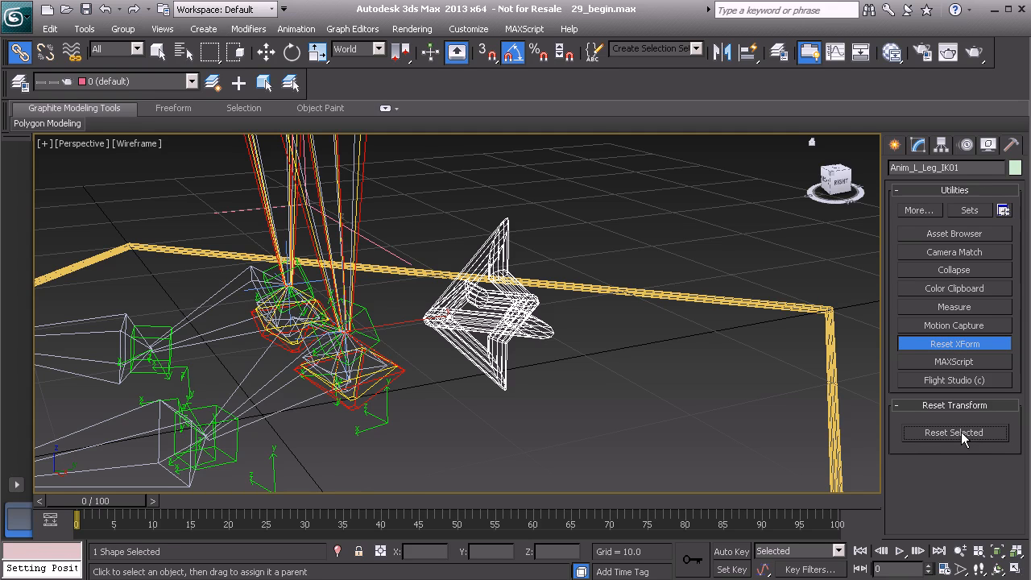
click(960, 345)
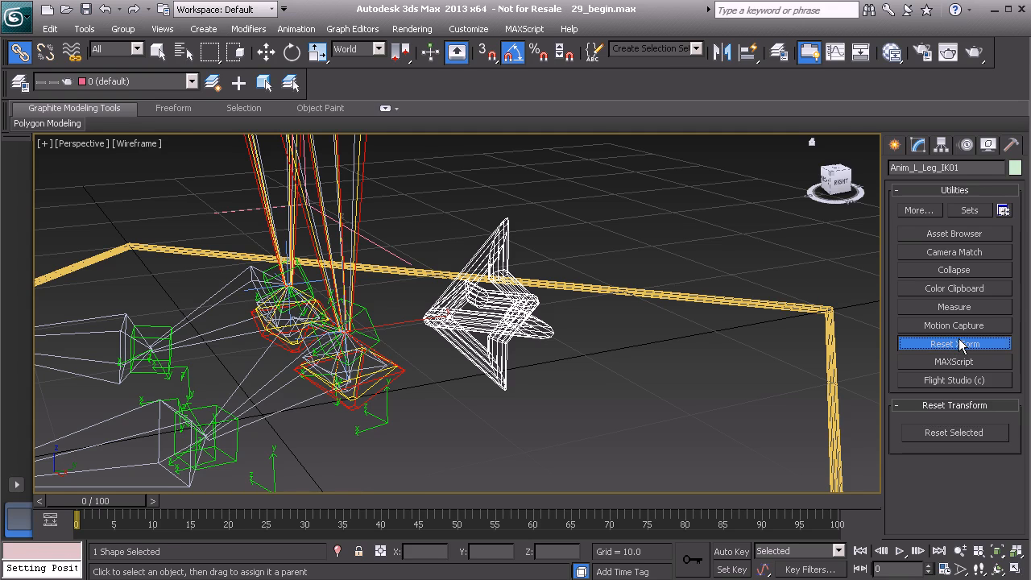
Step: Collapse the left arrow control's modifier stack to a plain editable spline with the Collapse utility
click(968, 267)
click(937, 494)
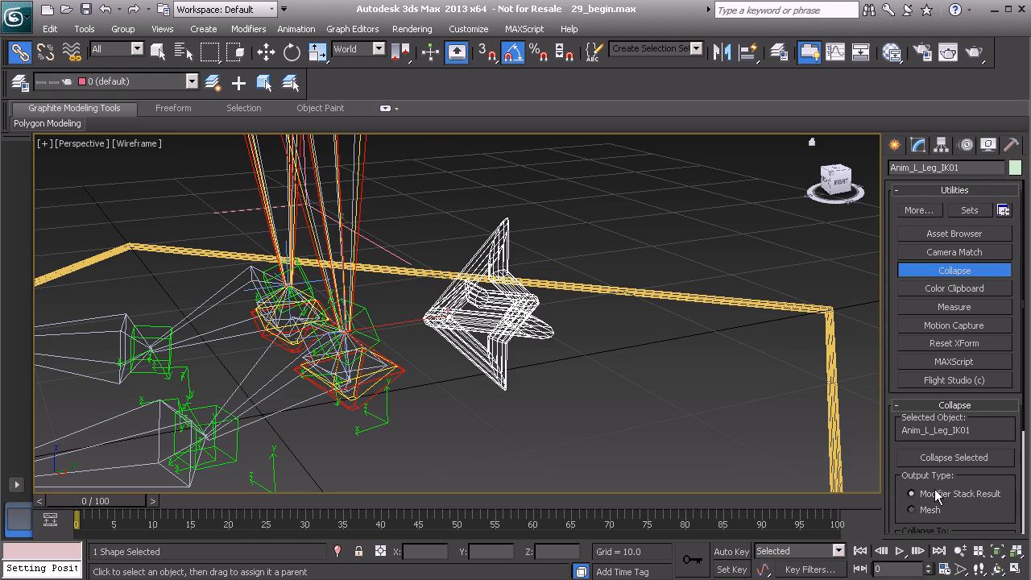
click(953, 457)
click(919, 145)
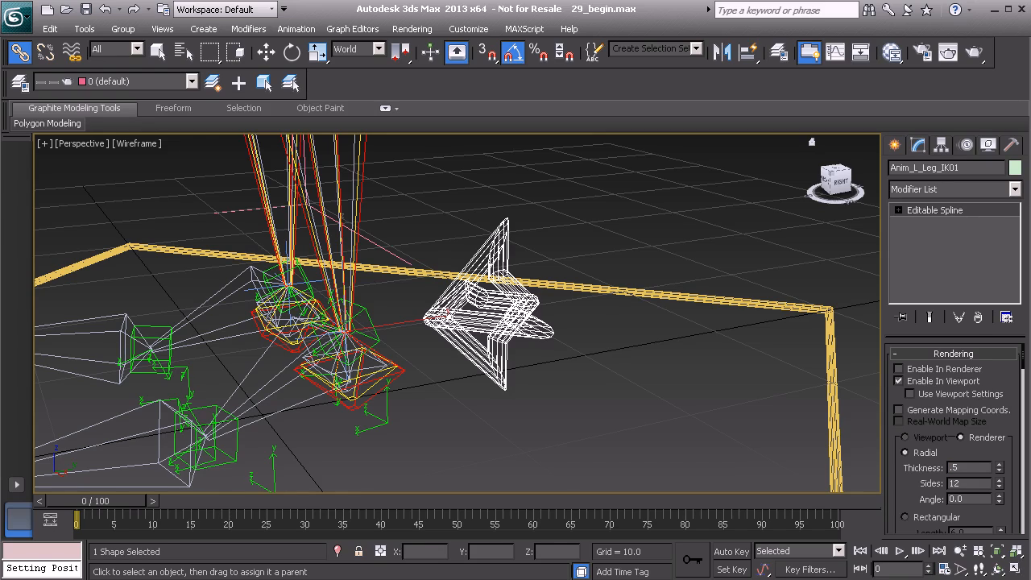
Step: Set the left arrow control's spline rendering thickness to 0.5
text(.5)
key(Return)
alt+middle_drag(532, 328, 560, 335)
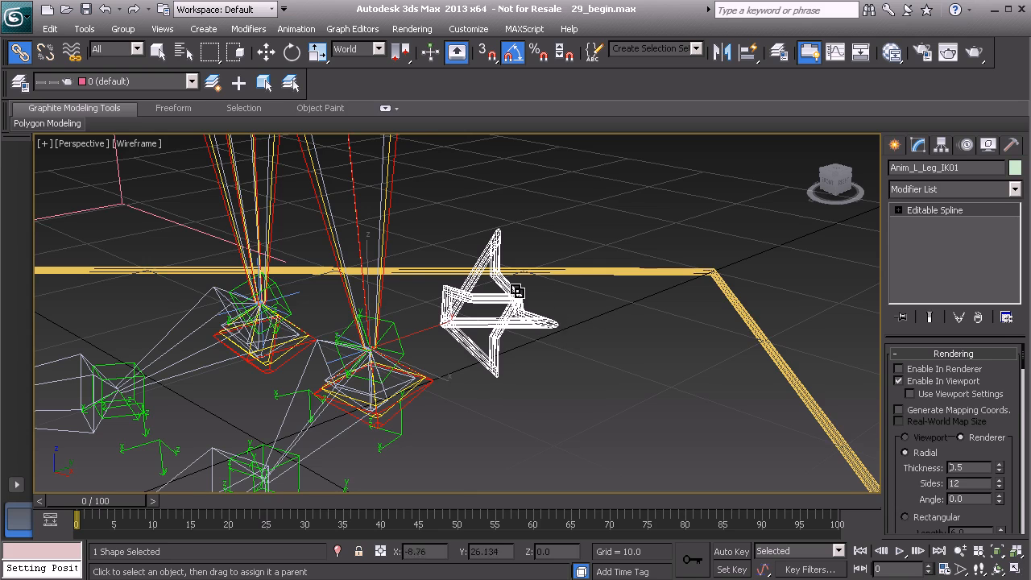
alt+middle_drag(517, 291, 518, 305)
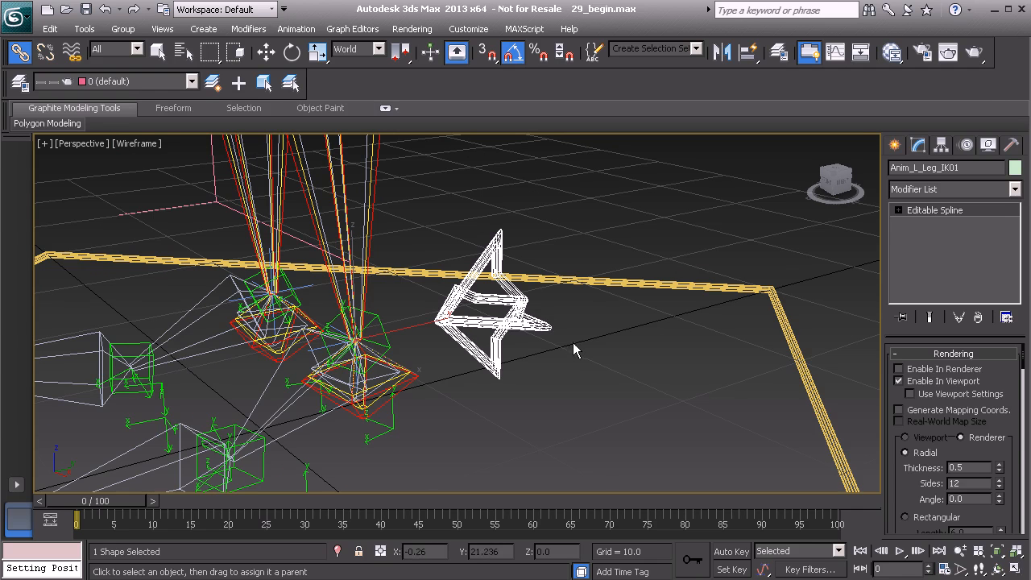
alt+middle_drag(578, 326, 562, 330)
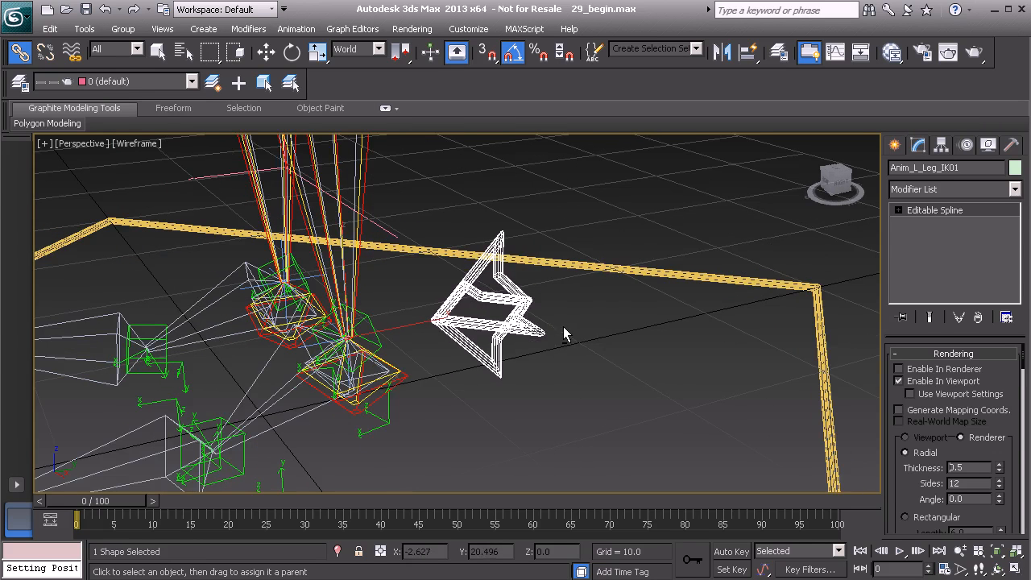
Step: Freeze the transform of the Anim_L_Leg_IK01 arrow control and accept the extra controller layer
right_click(596, 328)
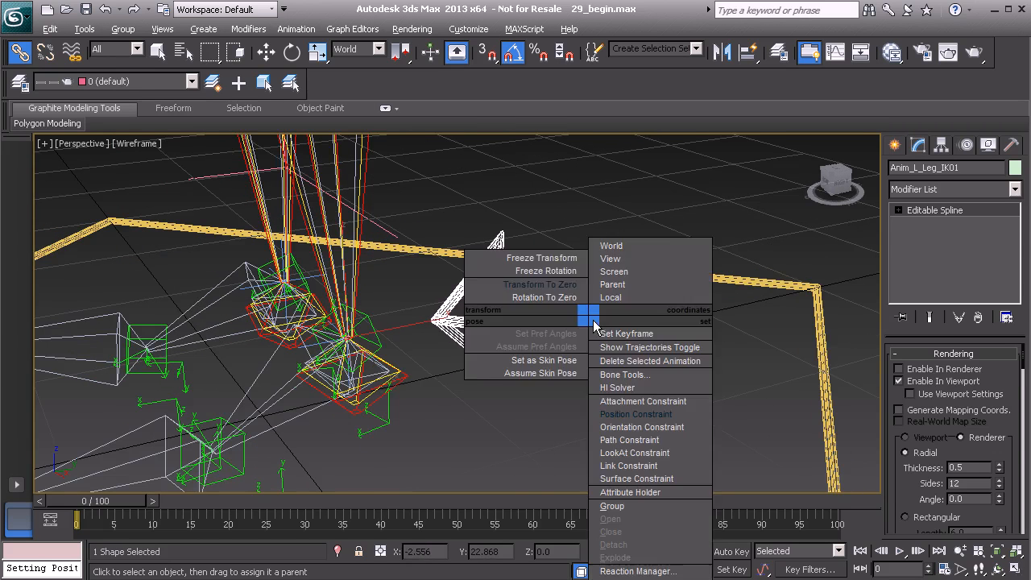
click(533, 262)
click(466, 439)
Step: Test-rotate the left arrow control around the ankle and undo the rotation
alt+middle_drag(534, 376, 497, 347)
key(e)
drag(497, 346, 413, 376)
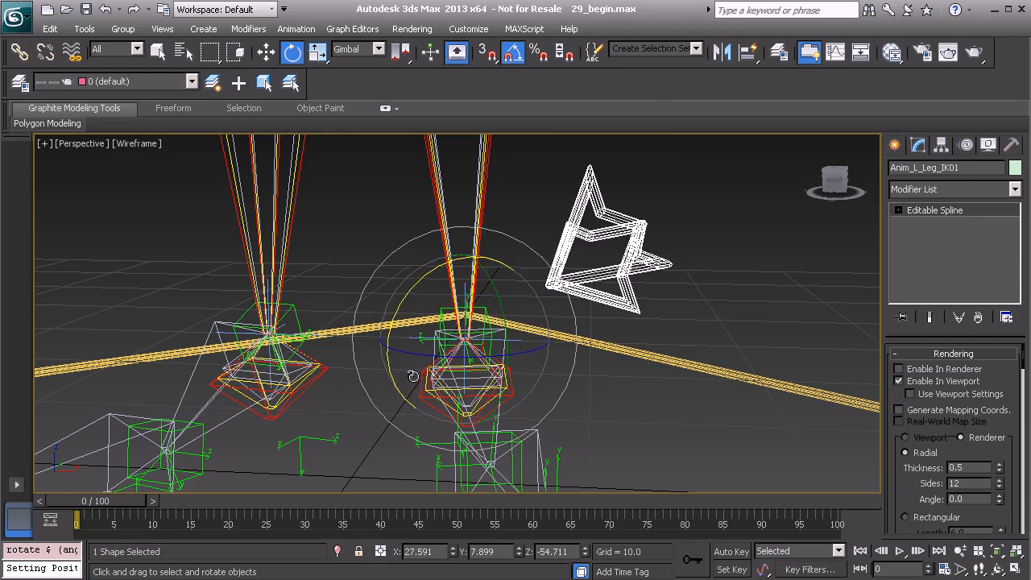
key(ctrl+z)
Step: Switch the perspective viewport from wireframe to shaded display around the left arrow control
alt+middle_drag(521, 348, 435, 356)
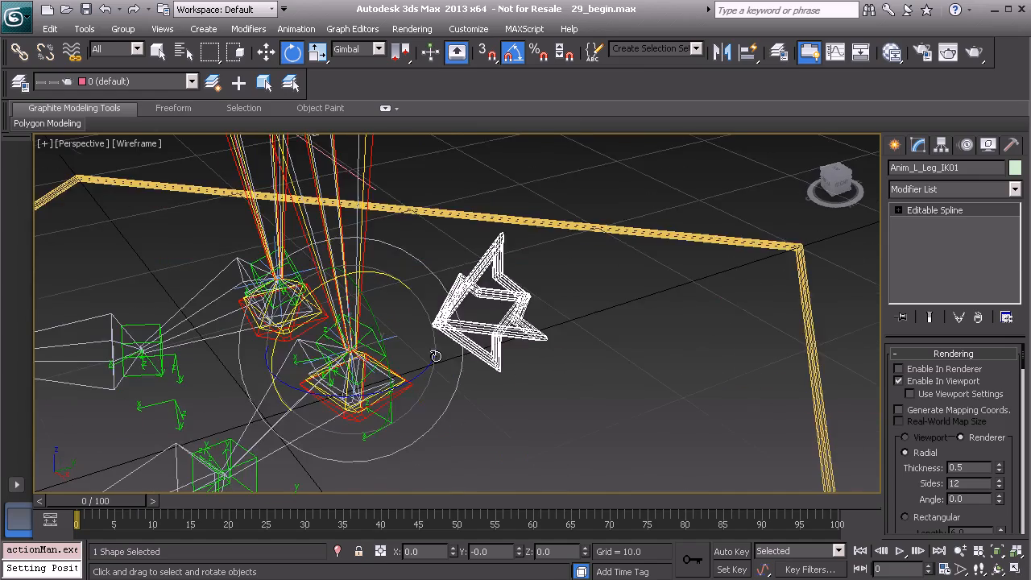
alt+middle_drag(420, 314, 522, 316)
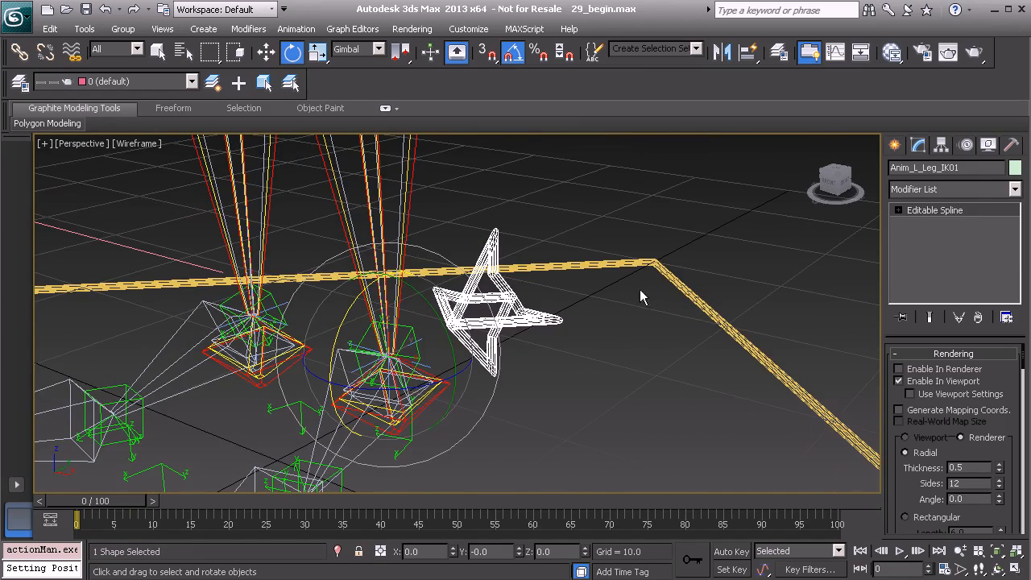
alt+middle_drag(613, 298, 516, 310)
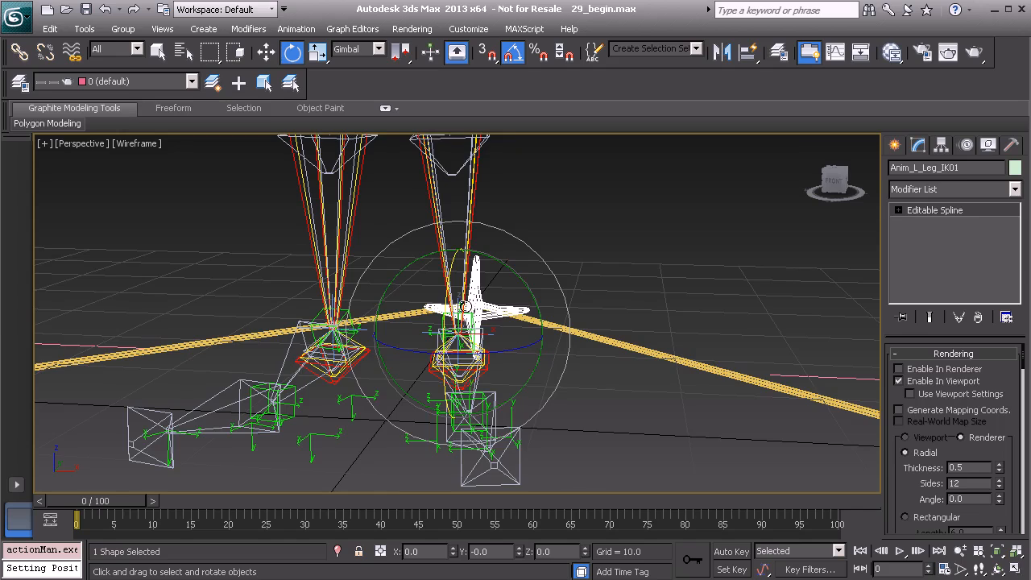
alt+middle_drag(353, 332, 377, 329)
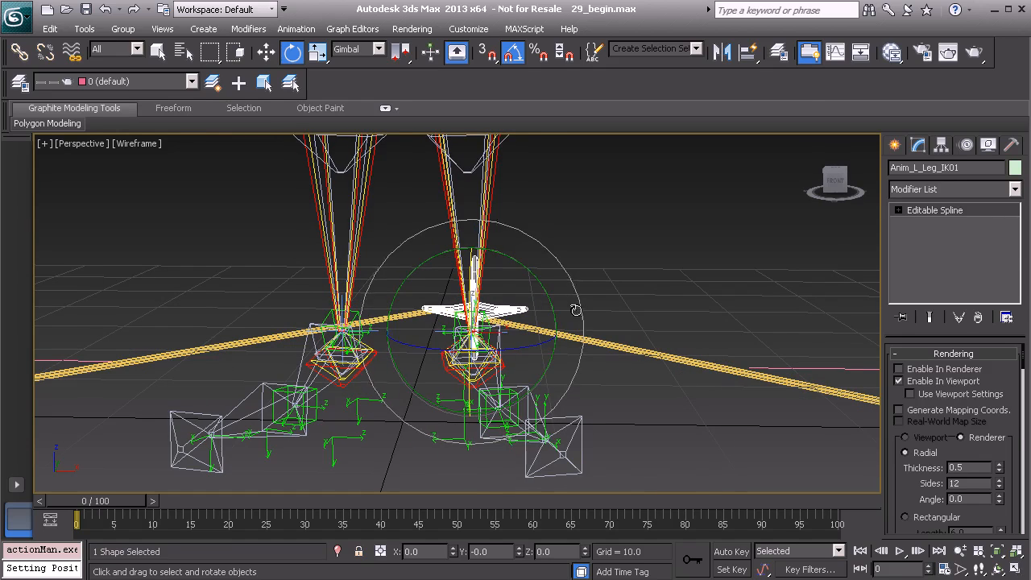
mouse_move(556, 314)
alt+middle_down()
mouse_move(502, 319)
mouse_move(527, 315)
alt+middle_up()
key(F3)
scroll(502, 319, up, 2)
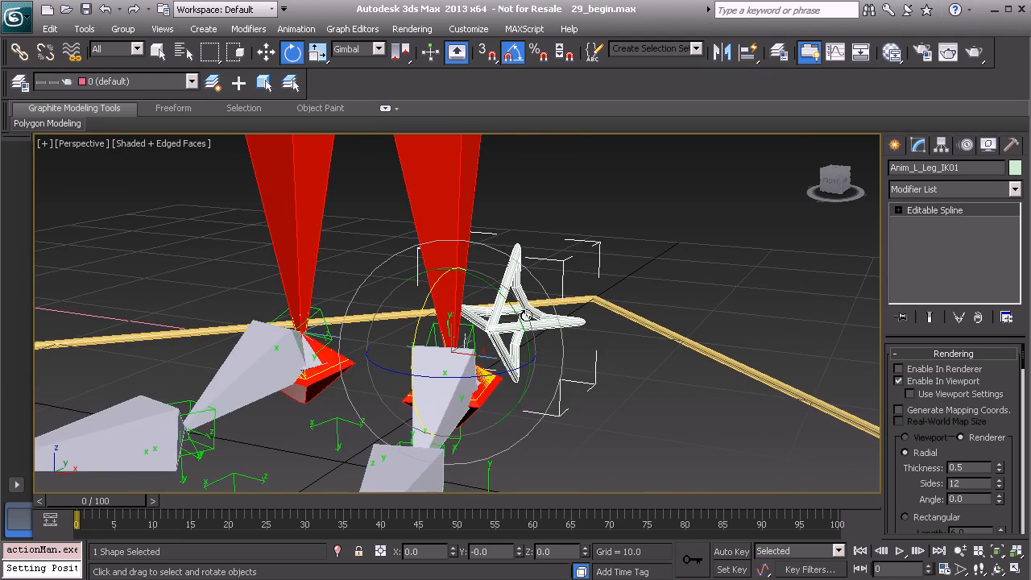
Step: Change the object color of the Anim_L_Leg_IK01 arrow control to light purple
click(1016, 168)
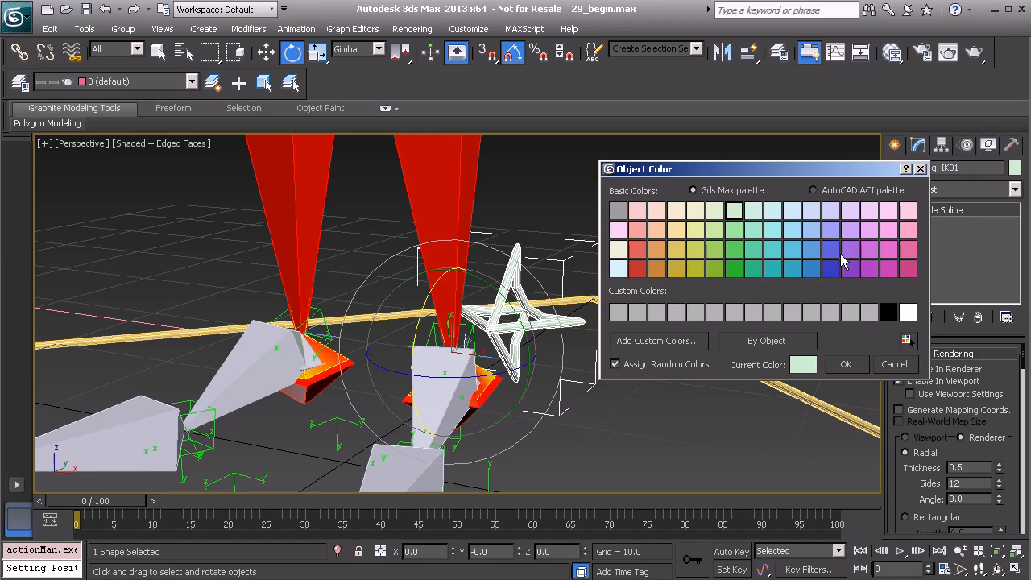
click(848, 230)
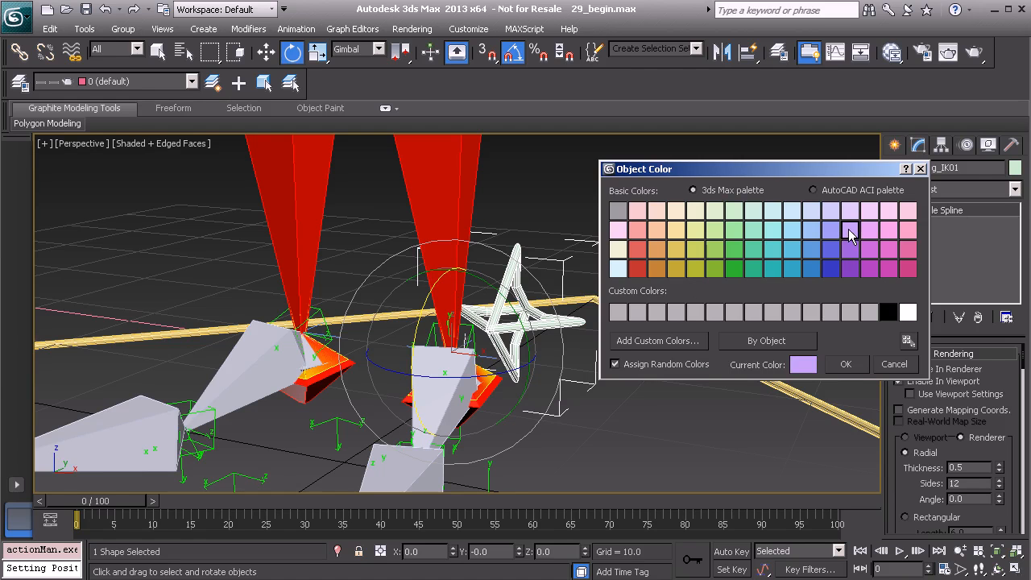
click(846, 365)
click(608, 272)
Step: Clone the left arrow control along X to the right foot as a copy named Anim_R_Leg_IK01
alt+middle_drag(608, 272, 461, 318)
click(391, 333)
key(w)
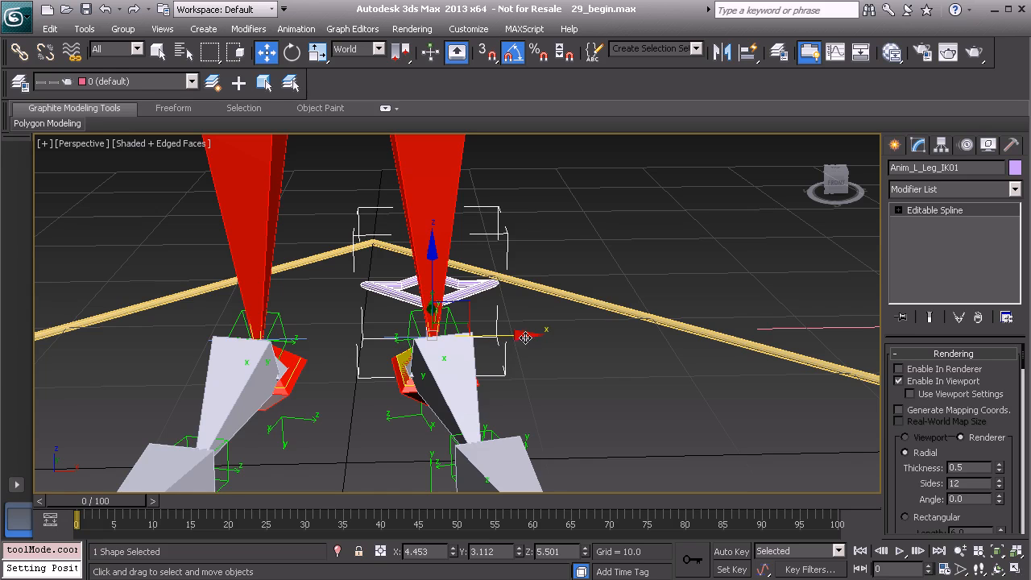
shift+drag(525, 335, 345, 343)
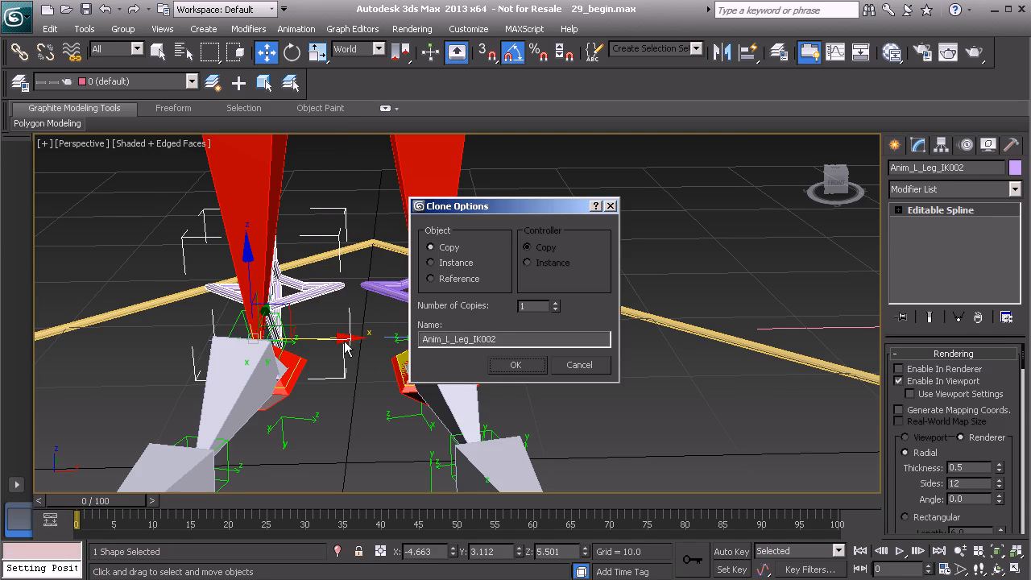
drag(446, 340, 453, 339)
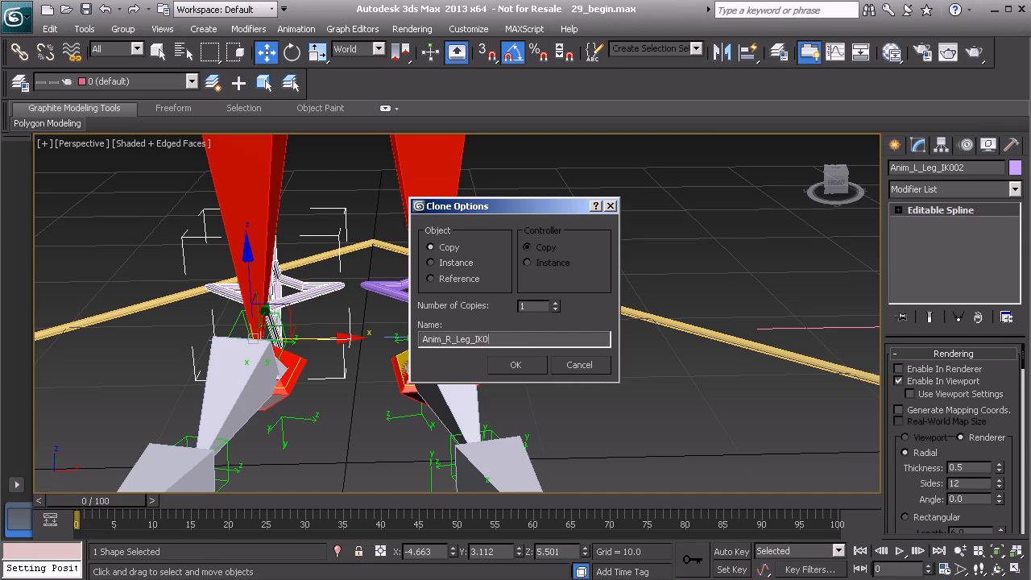
click(515, 365)
Step: Align the Anim_R_Leg_IK01 arrow control with the right ankle
alt+middle_drag(369, 340, 407, 348)
key(alt+a)
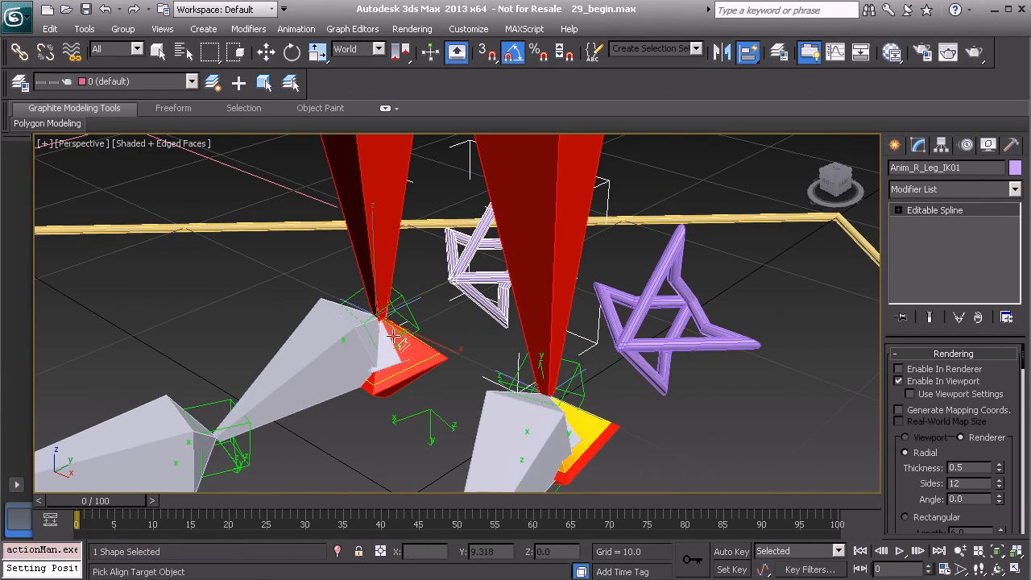
right_click(355, 297)
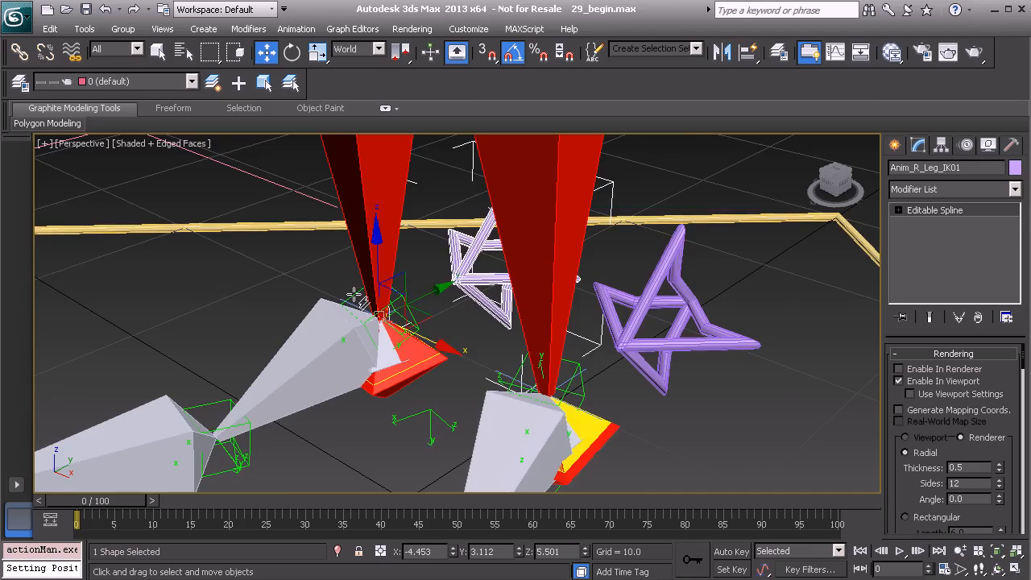
alt+middle_drag(356, 298, 401, 300)
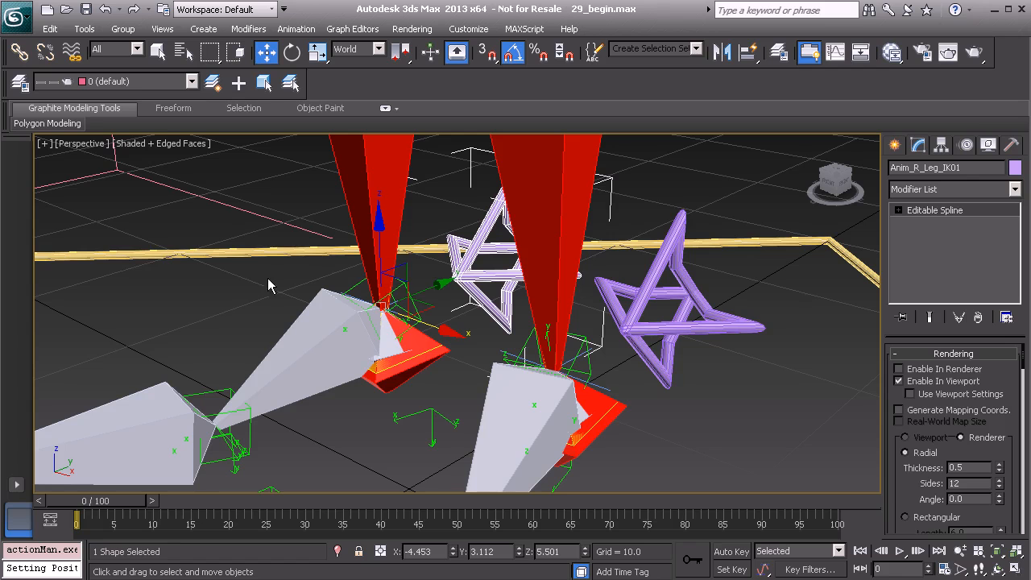
Step: Freeze the transform of the Anim_R_Leg_IK01 arrow control and accept the extra controller layer
right_click(244, 286)
click(206, 225)
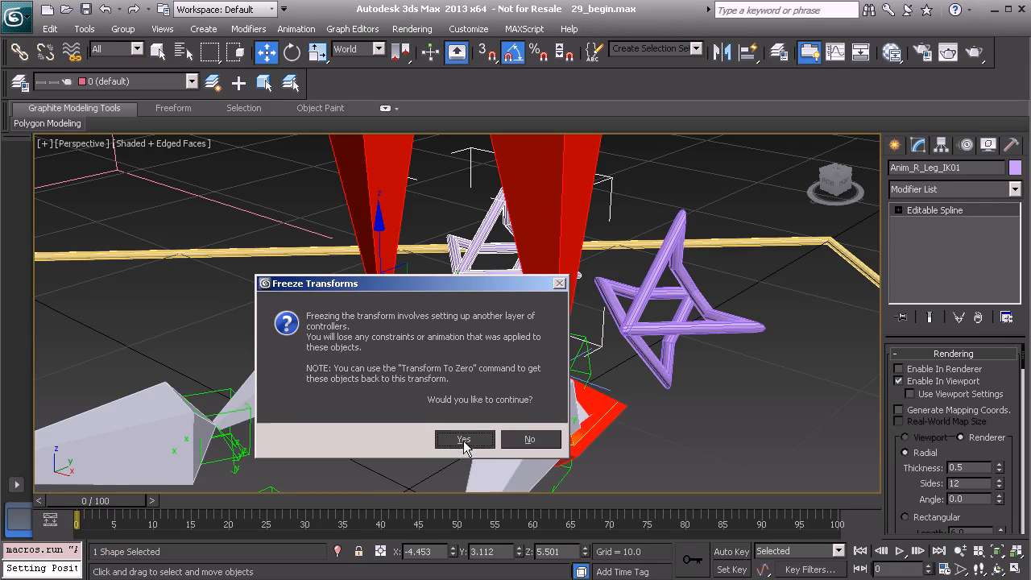
click(465, 440)
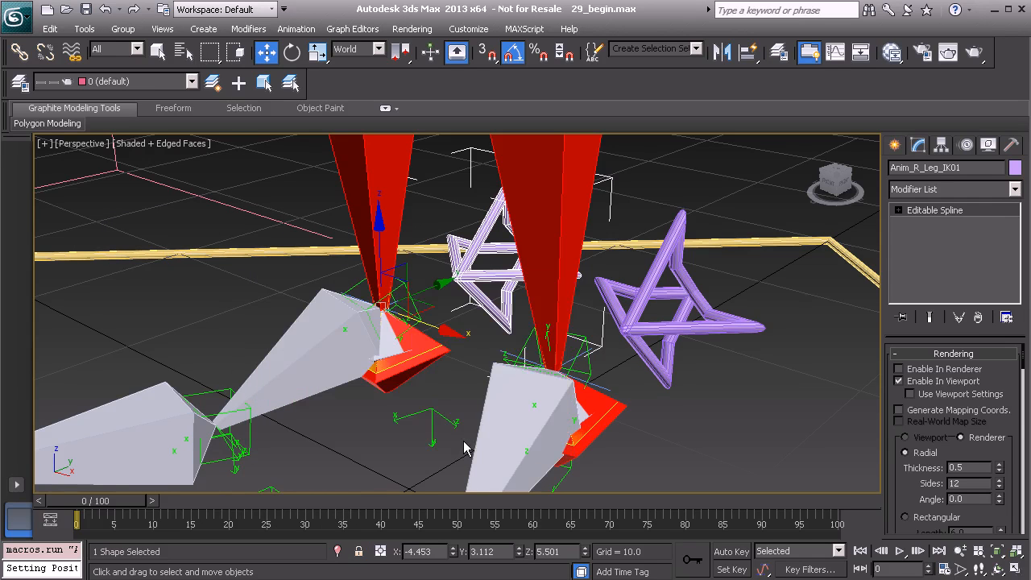
Step: Change the object color of the Anim_R_Leg_IK01 arrow control to light green and deselect it
click(1016, 168)
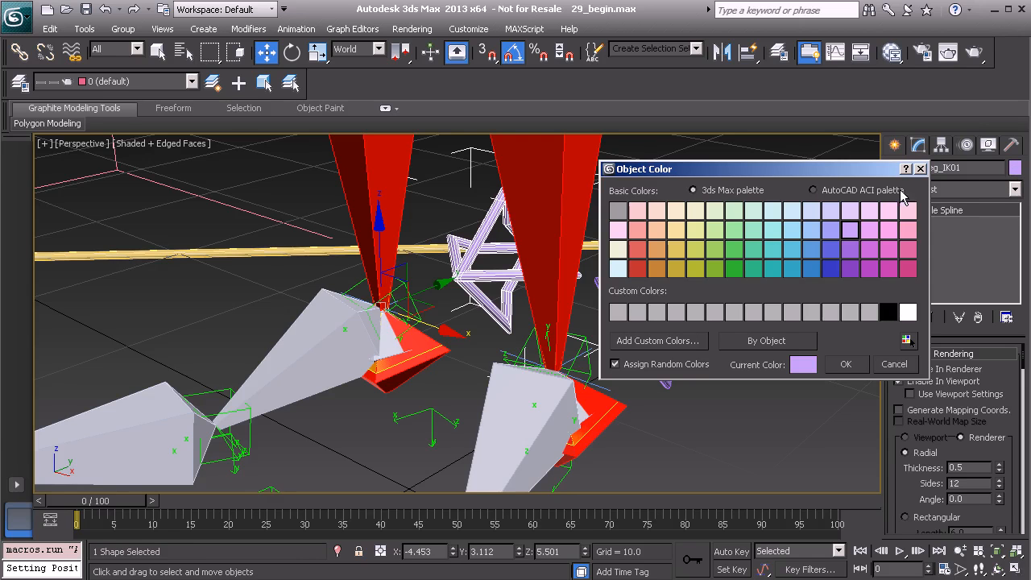
click(715, 250)
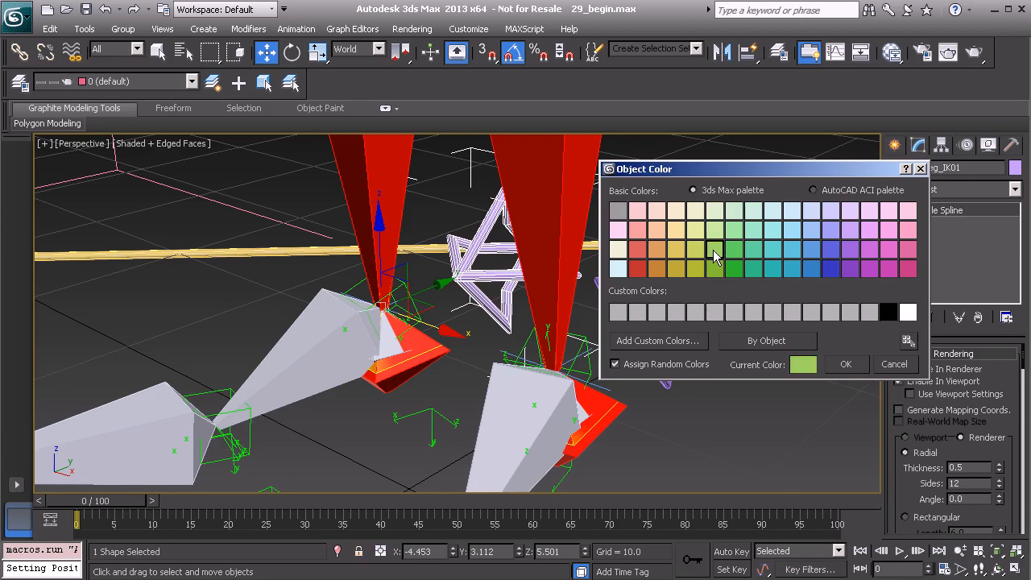
click(846, 364)
click(780, 375)
Step: Turn off edged faces in the perspective viewport and select the purple Anim_L_Leg_IK01 arrow control
alt+middle_drag(532, 303, 497, 326)
key(F4)
scroll(535, 306, down, 5)
click(538, 323)
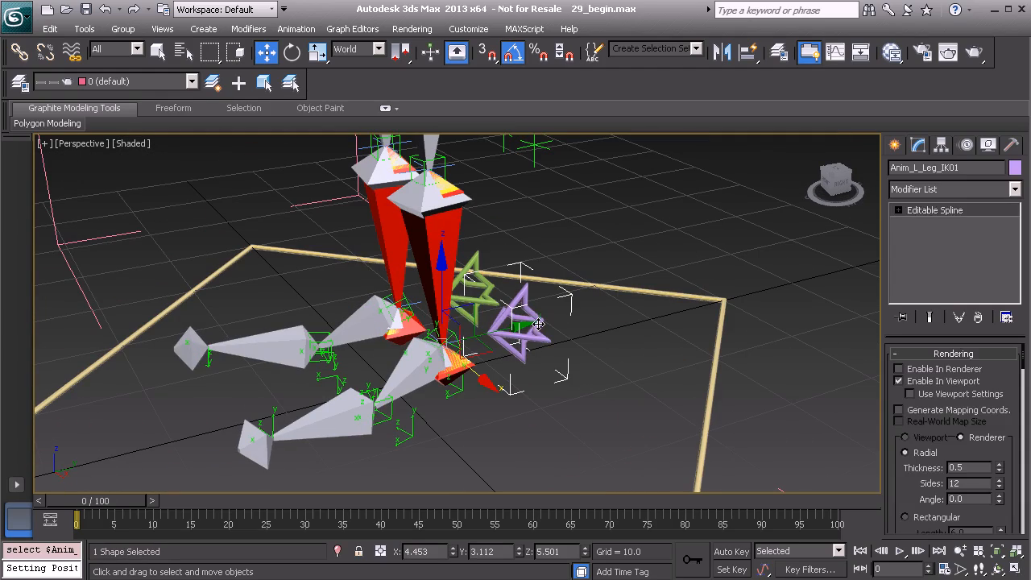
Step: Add an Attribute Holder modifier to the Anim_L_Leg_IK01 arrow control
alt+middle_drag(505, 317, 554, 299)
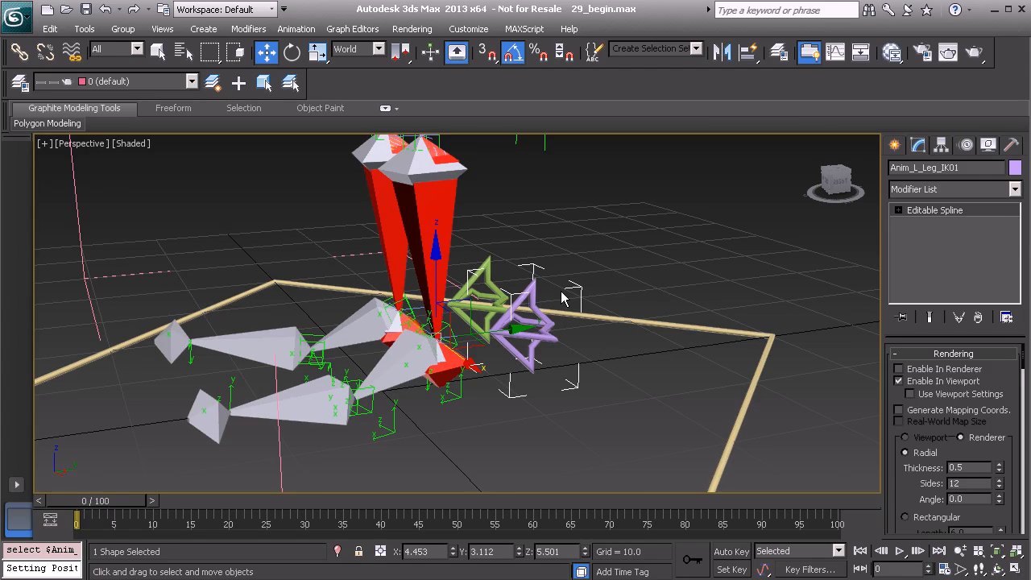
alt+middle_drag(434, 208, 480, 224)
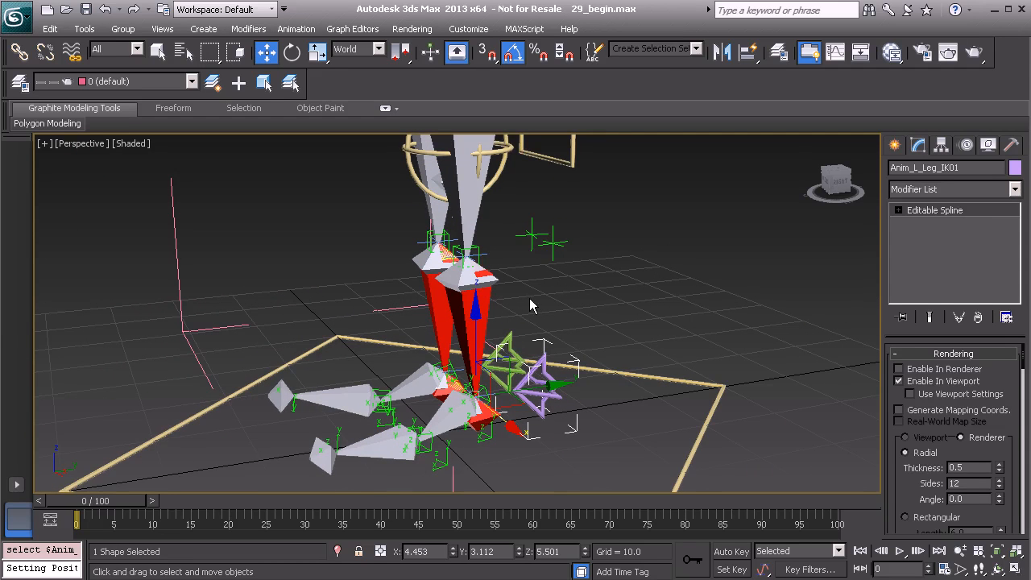
alt+middle_drag(564, 379, 593, 308)
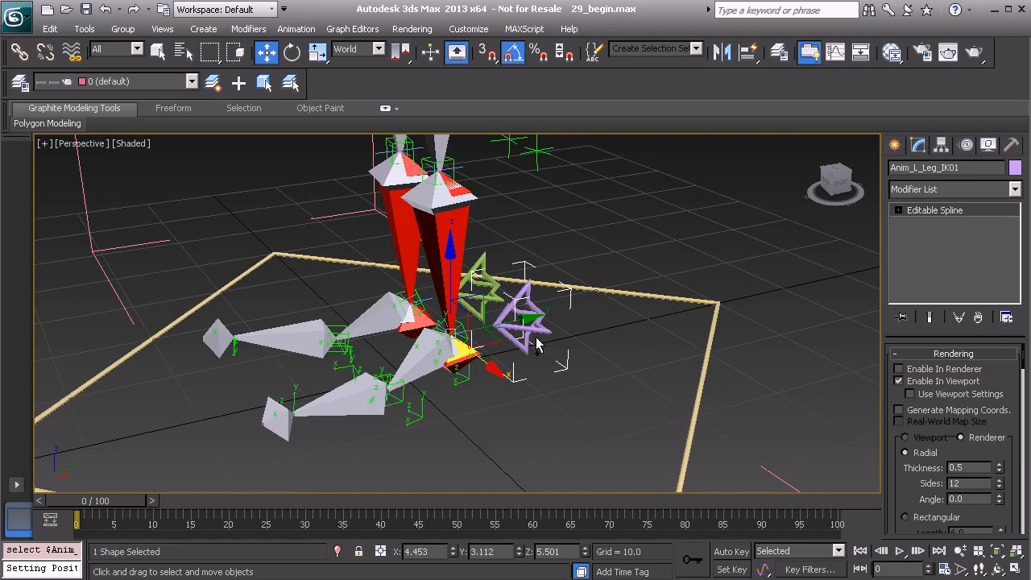
right_click(586, 243)
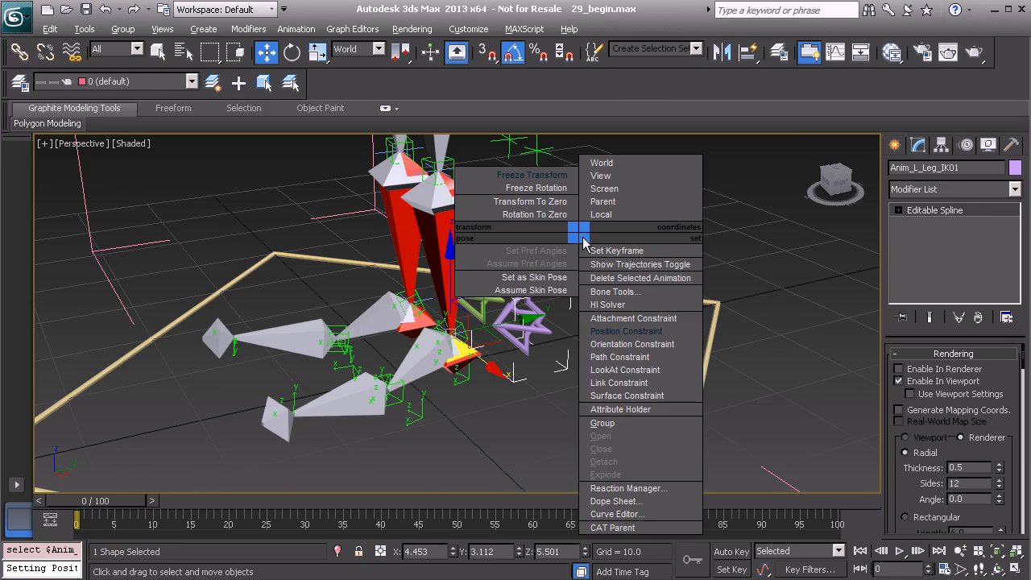
click(625, 411)
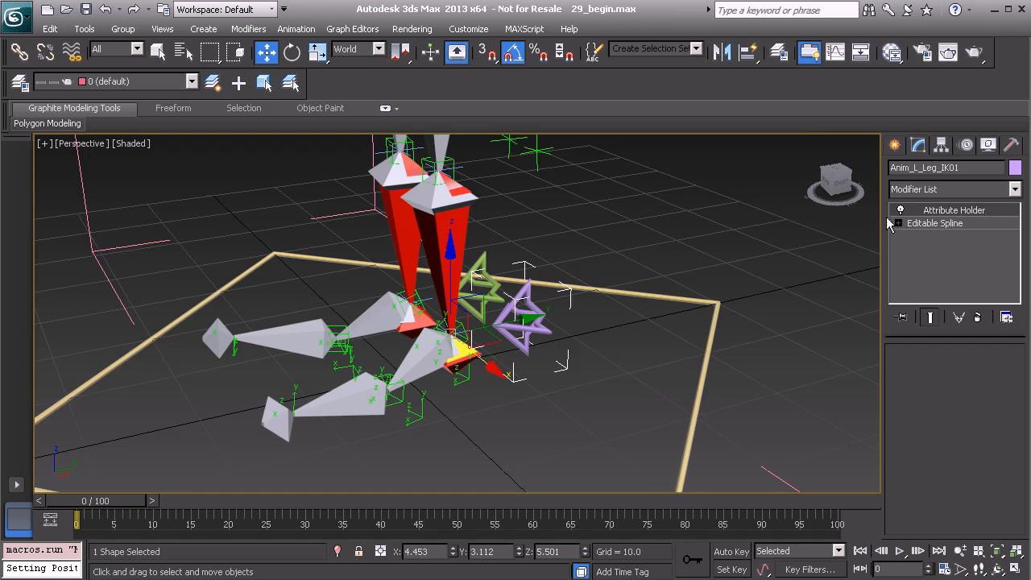
Step: Rename the Attribute Holder modifier on the left arrow control to Extra_Controls
right_click(944, 211)
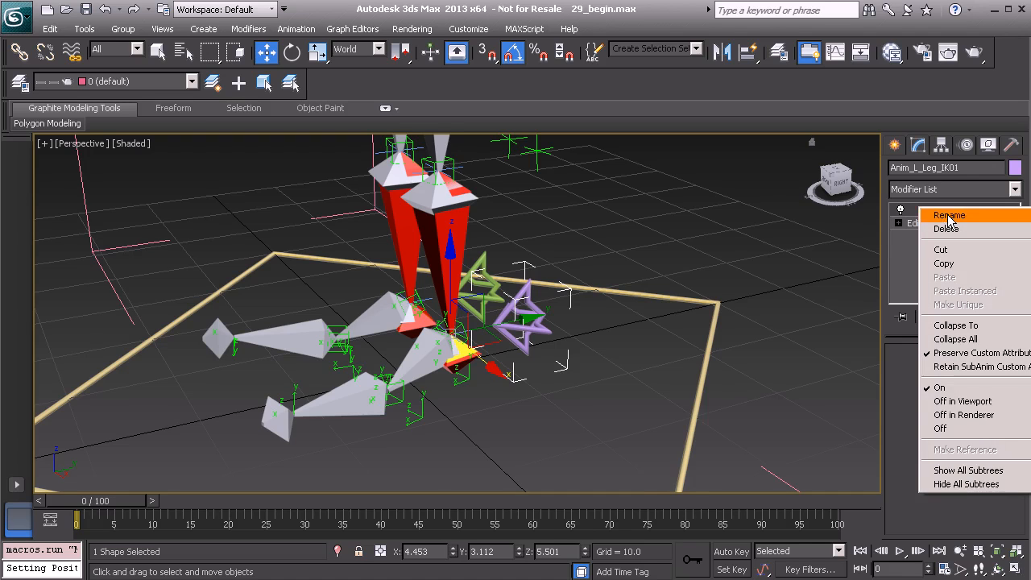
click(948, 214)
text(Extra_Controls)
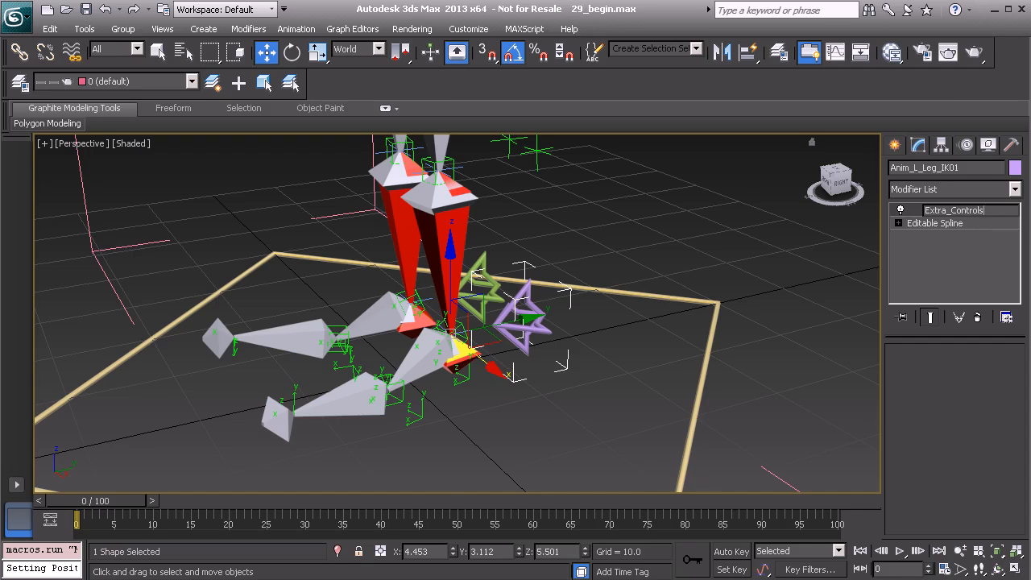
key(Return)
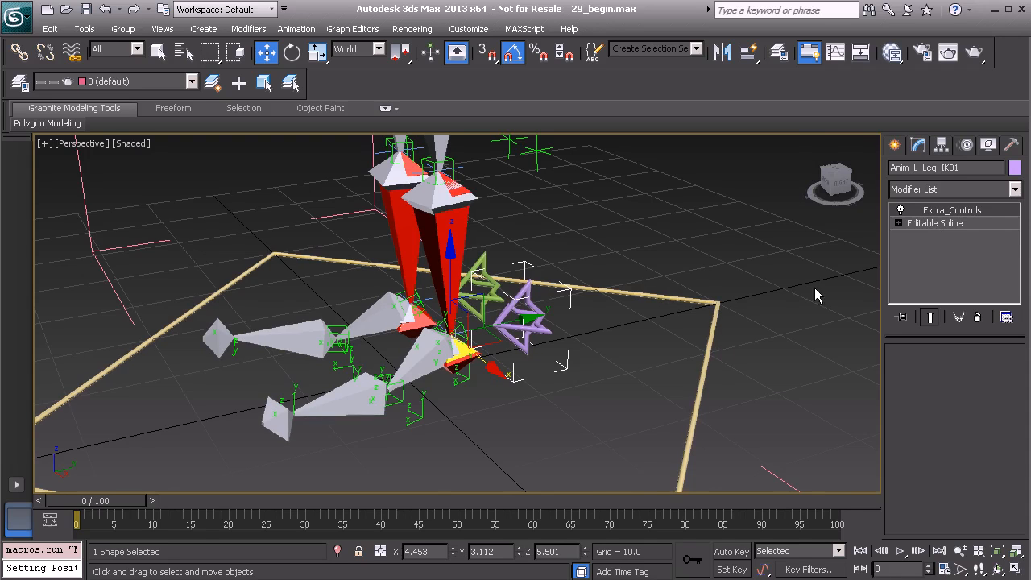
Step: Add a float spinner attribute named Knee_Swivel, ranging from -360 to 360, to the left arrow control's Extra_Controls modifier
alt+middle_drag(584, 309, 597, 318)
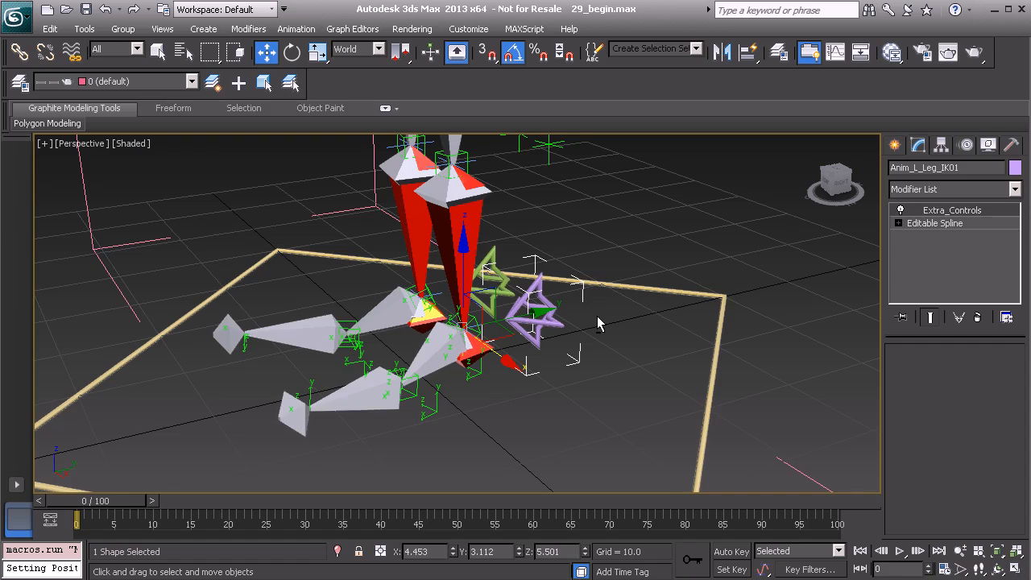
key(alt+1)
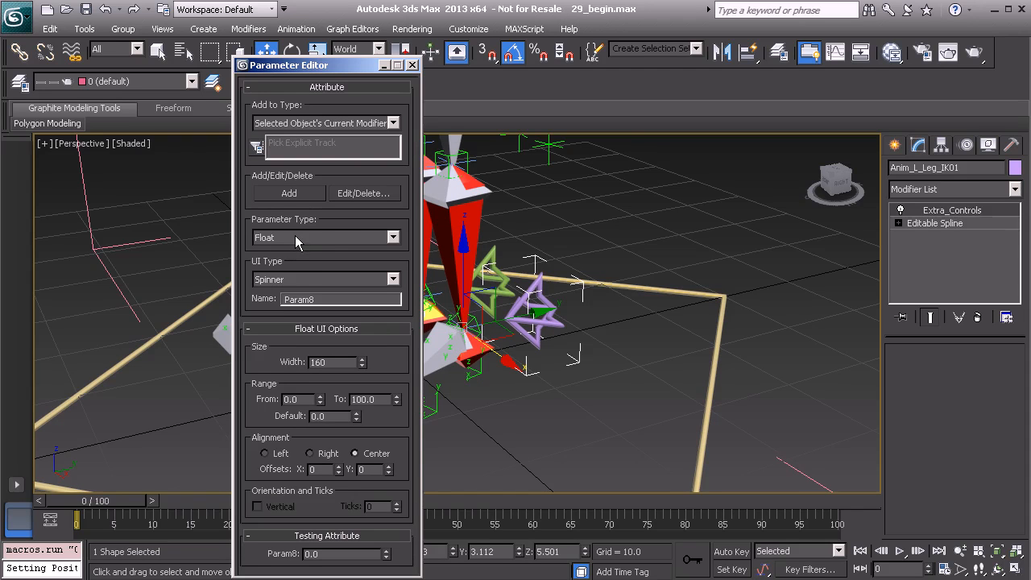
double_click(308, 300)
text(Knee_Swivel)
click(303, 396)
double_click(369, 399)
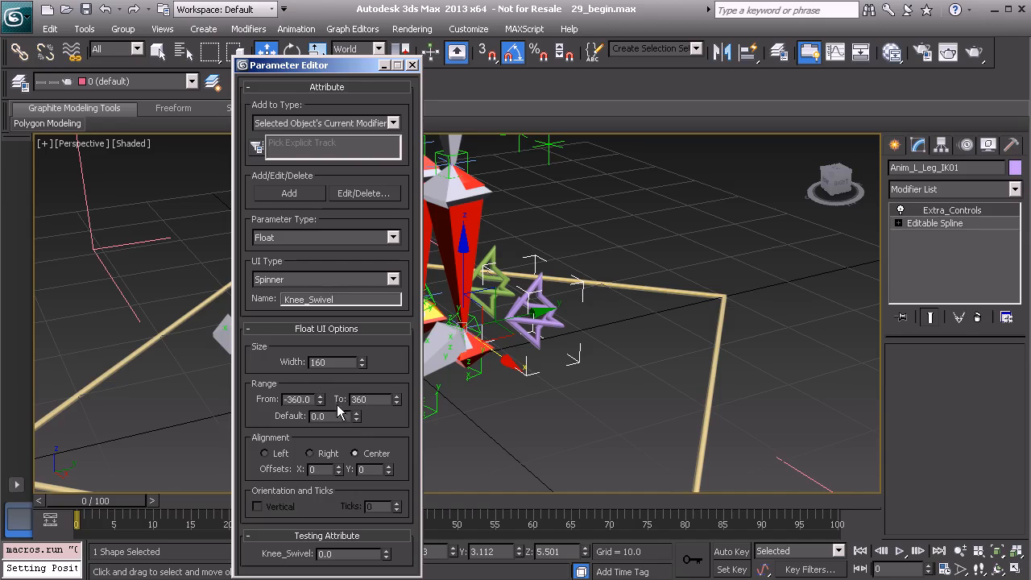
click(287, 196)
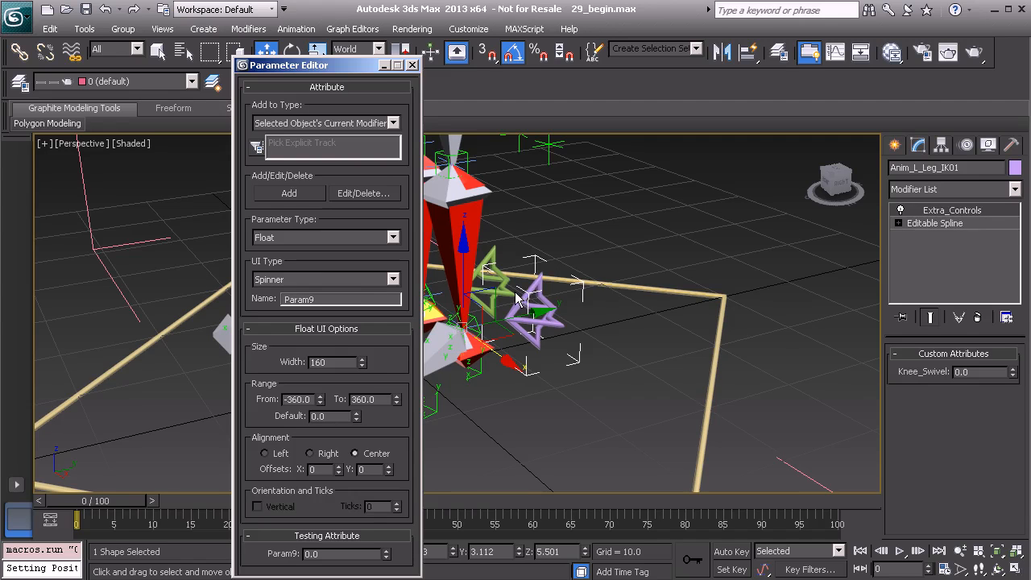
click(413, 66)
alt+middle_drag(518, 304, 483, 350)
scroll(484, 350, up, 1)
scroll(503, 322, up, 1)
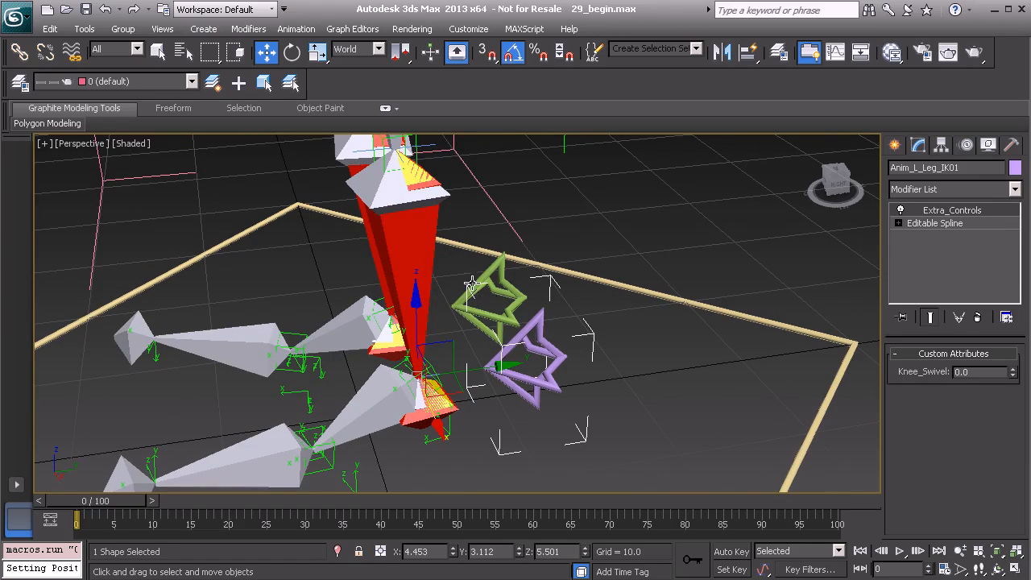
alt+middle_drag(482, 315, 524, 286)
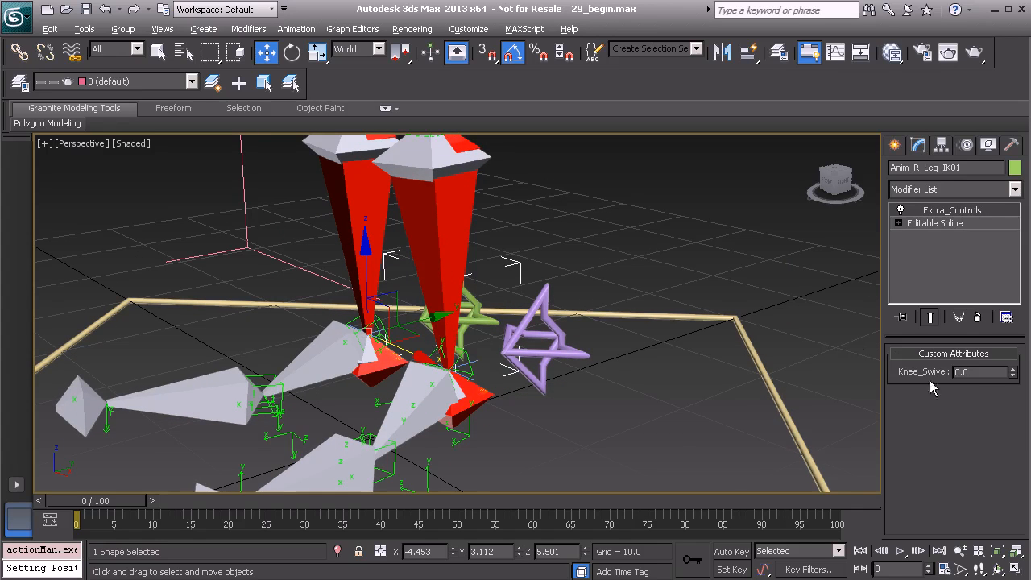
alt+middle_drag(606, 360, 521, 342)
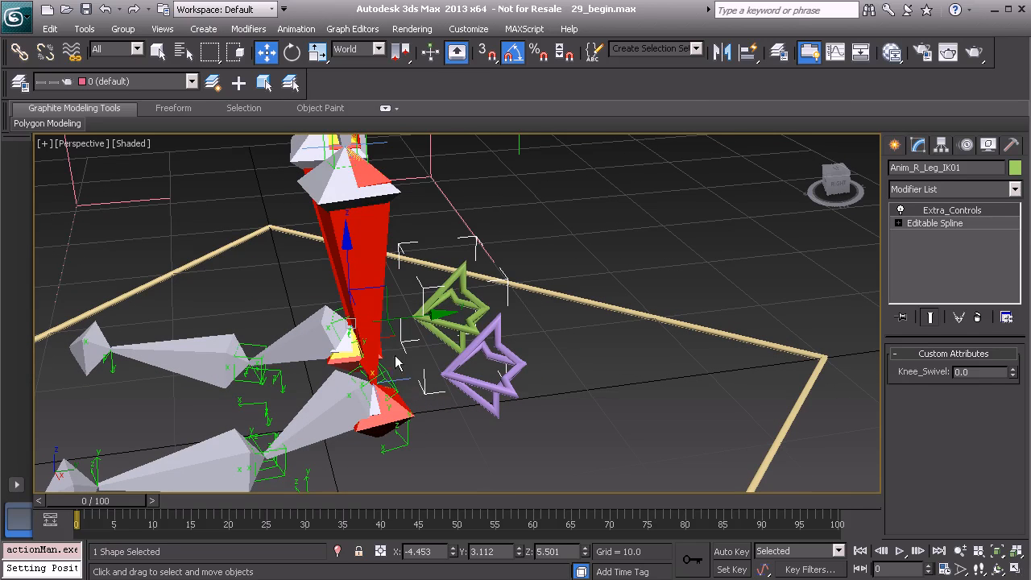
alt+middle_drag(501, 343, 521, 306)
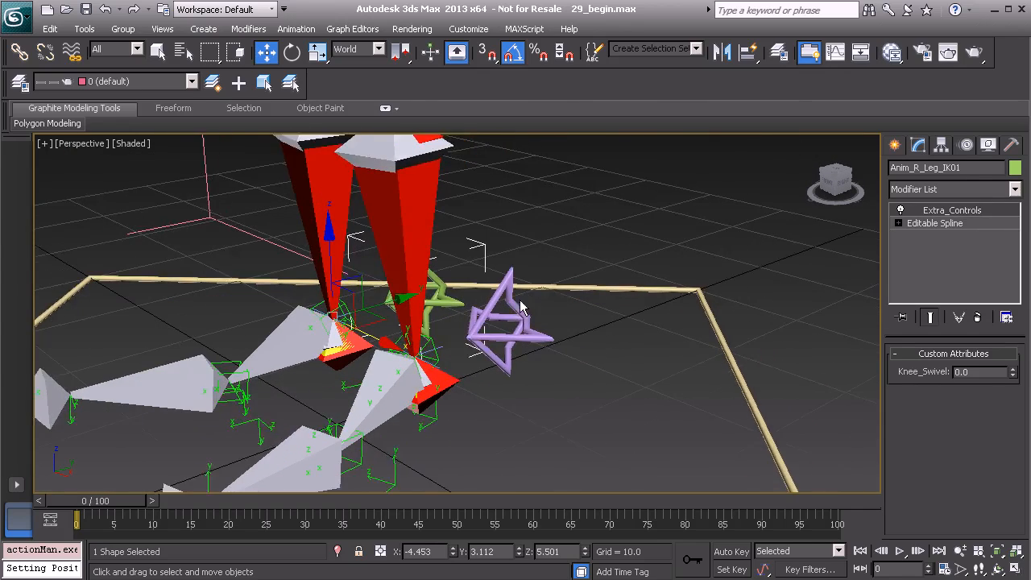
Step: Open parameter wiring from the Extra_Controls Knee_Swivel attribute of Anim_L_Leg_IK01 to the Swivel Angle of HIIK_L_Leg01
scroll(527, 322, up, 1)
click(527, 318)
alt+middle_drag(517, 349, 553, 342)
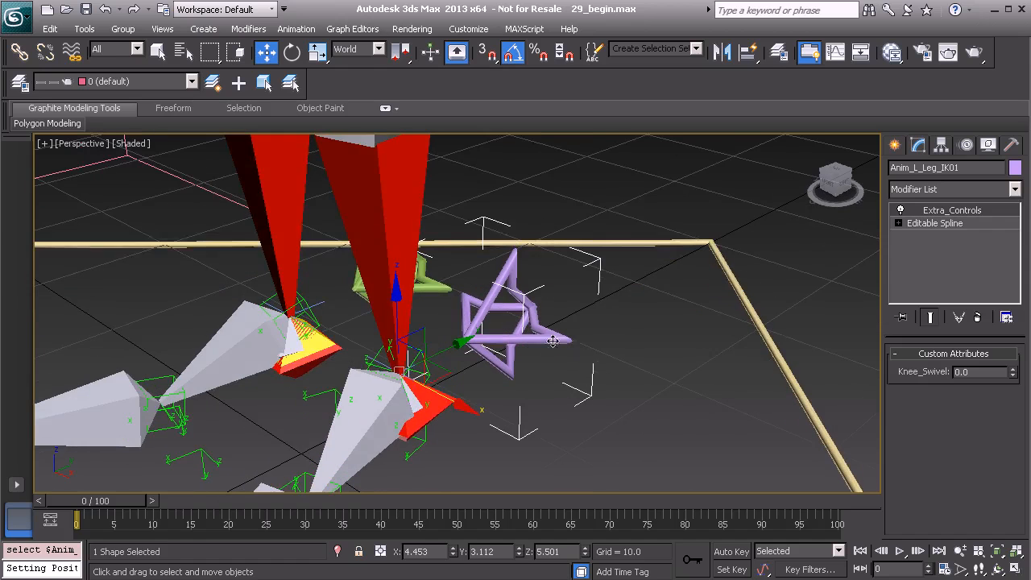
right_click(595, 315)
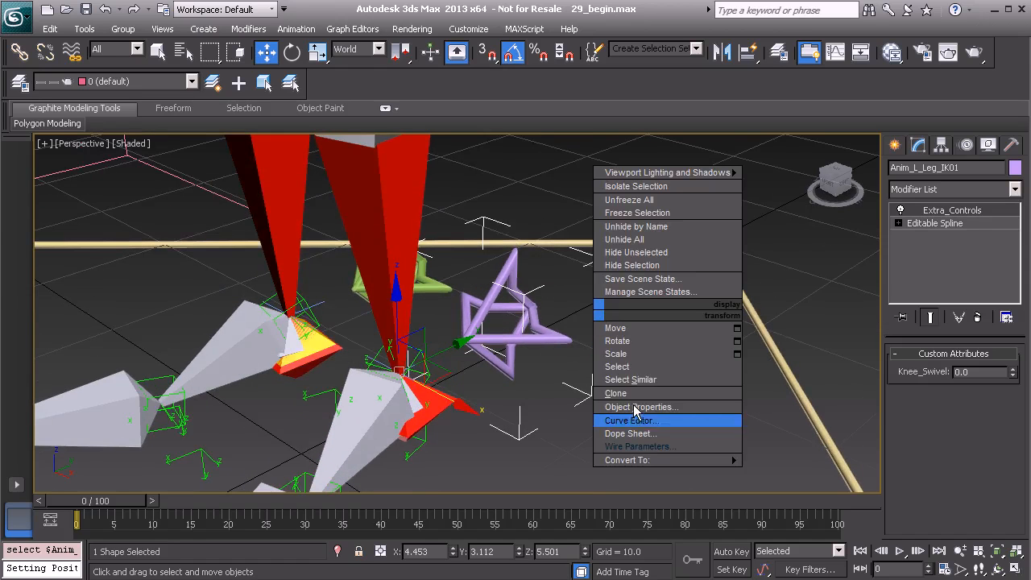
click(659, 447)
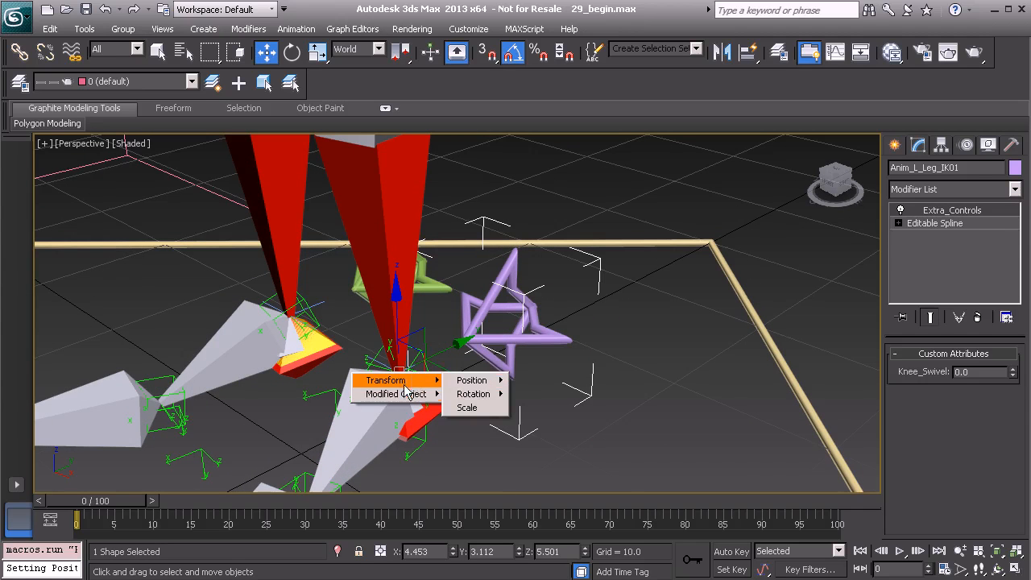
mouse_move(397, 394)
mouse_move(473, 403)
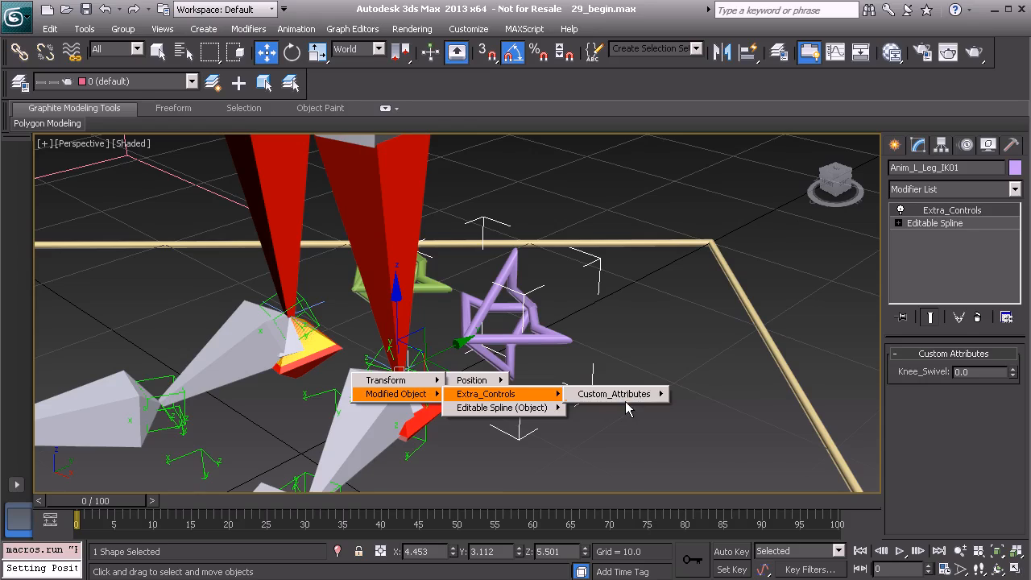
mouse_move(665, 403)
click(693, 394)
alt+middle_drag(651, 387, 490, 377)
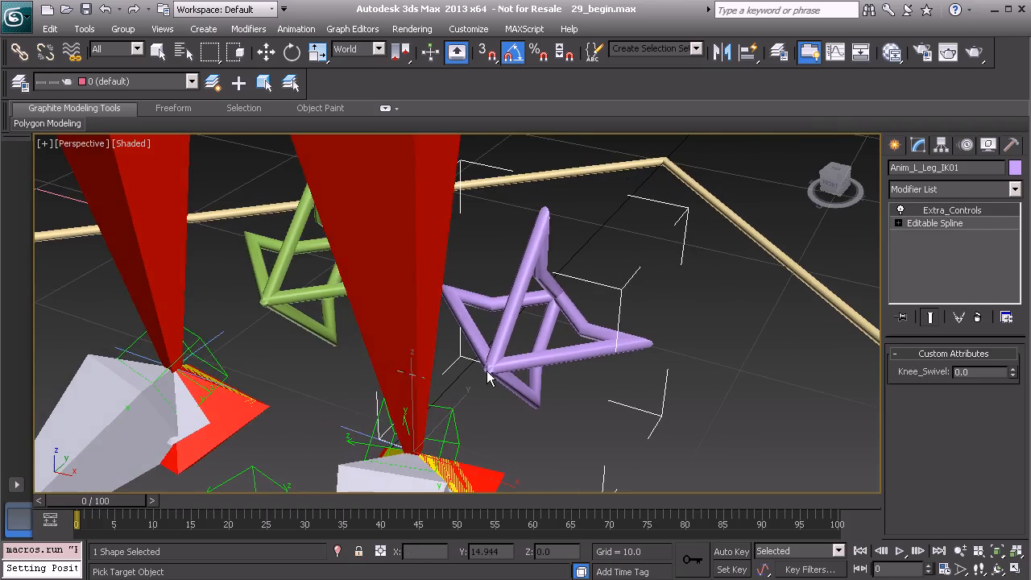
click(346, 431)
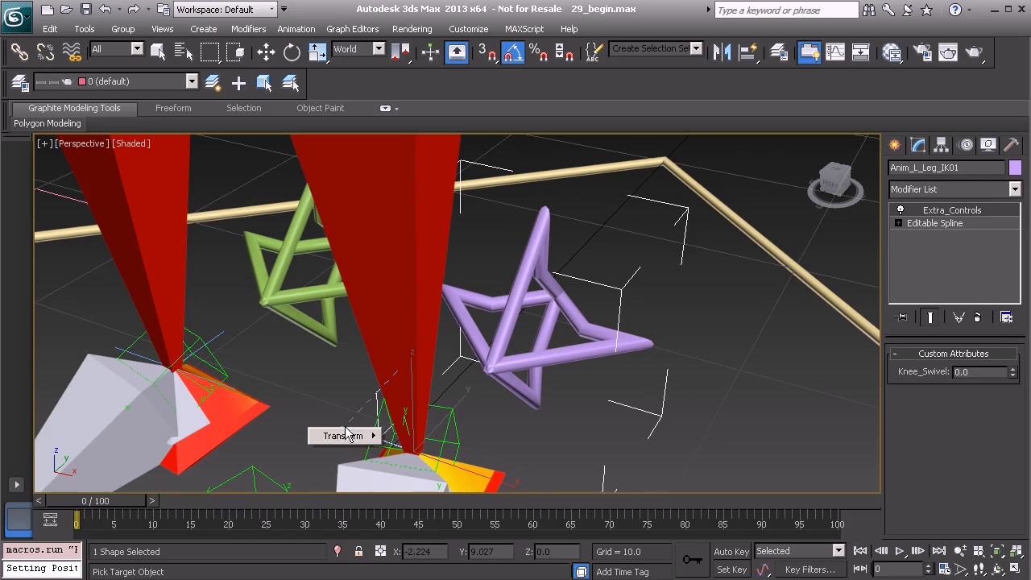
mouse_move(360, 437)
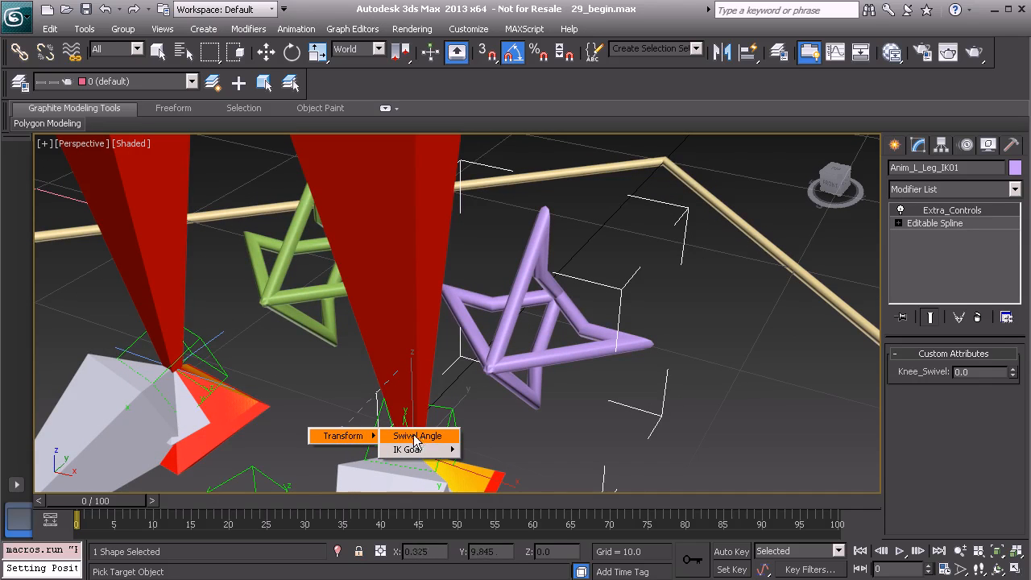
click(425, 436)
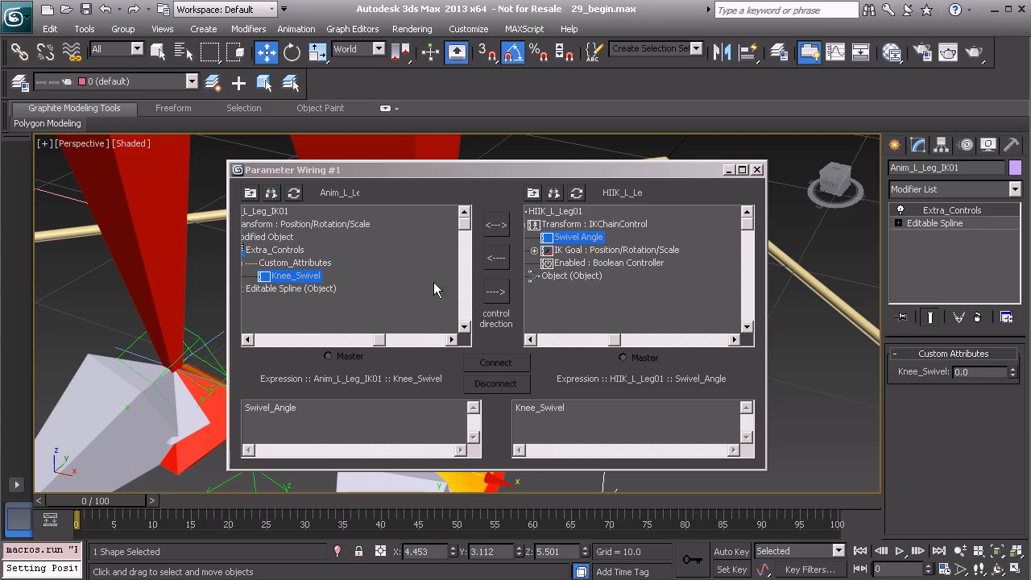
Step: Connect the left Knee_Swivel as one-way driver of the HIIK_L_Leg01 Swivel Angle
click(495, 292)
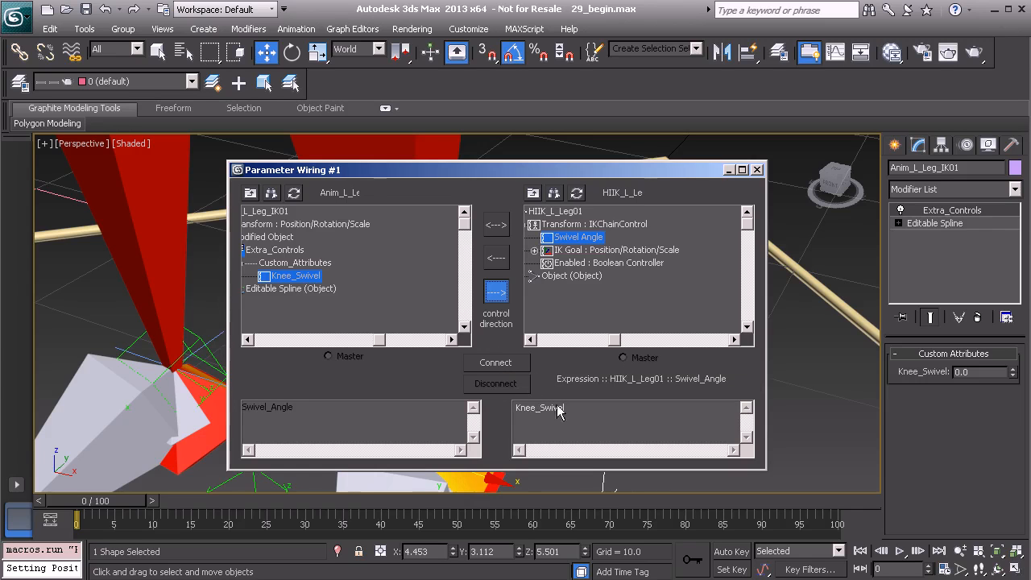
click(503, 364)
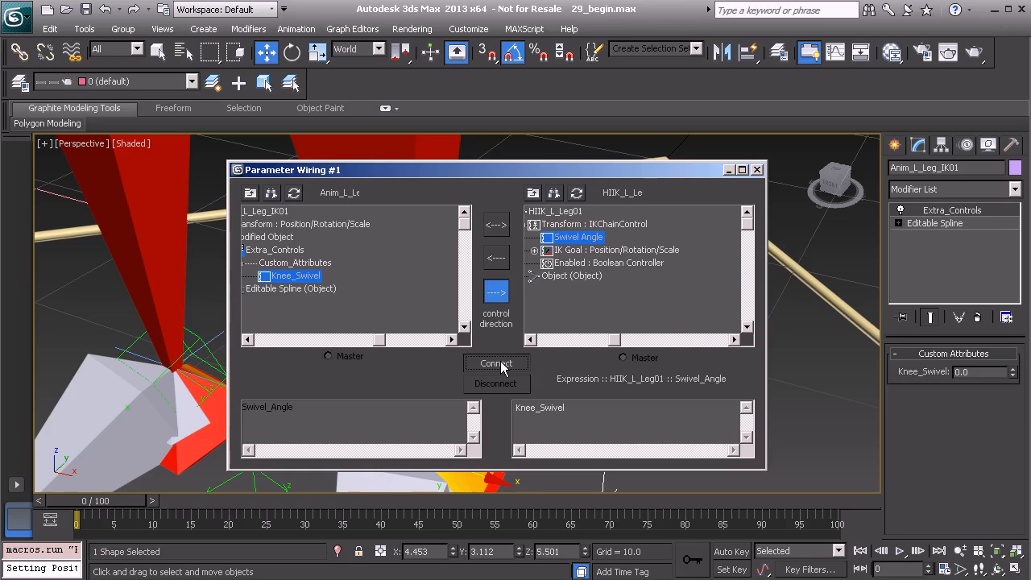
click(502, 364)
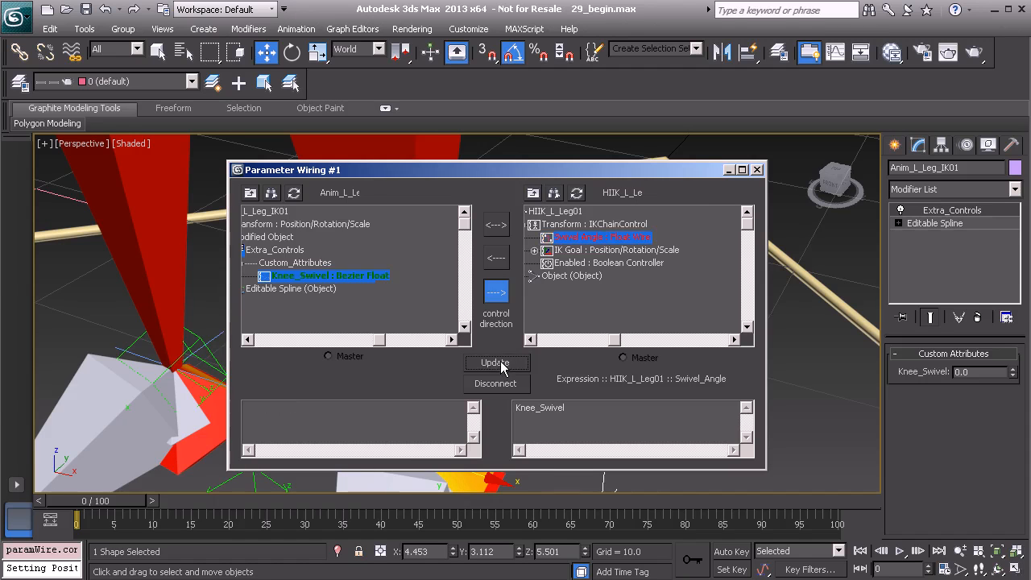
Step: Test the left leg's wiring by varying Knee_Swivel, and reset the attribute to 0
click(730, 171)
mouse_move(651, 323)
alt+middle_down()
mouse_move(508, 300)
mouse_move(653, 328)
alt+middle_up()
click(1013, 369)
drag(1014, 373, 999, 400)
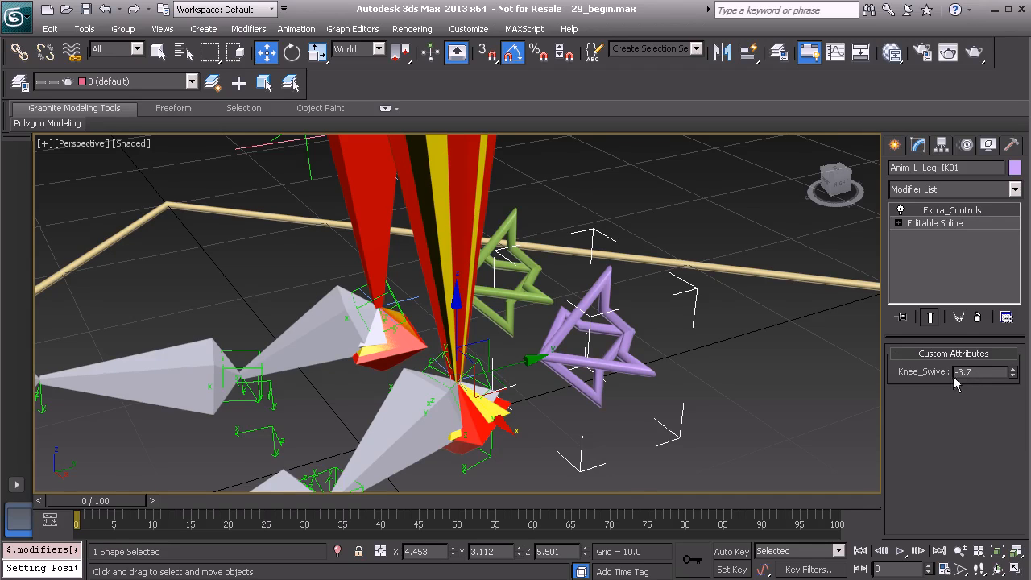
double_click(974, 372)
text(0)
key(Return)
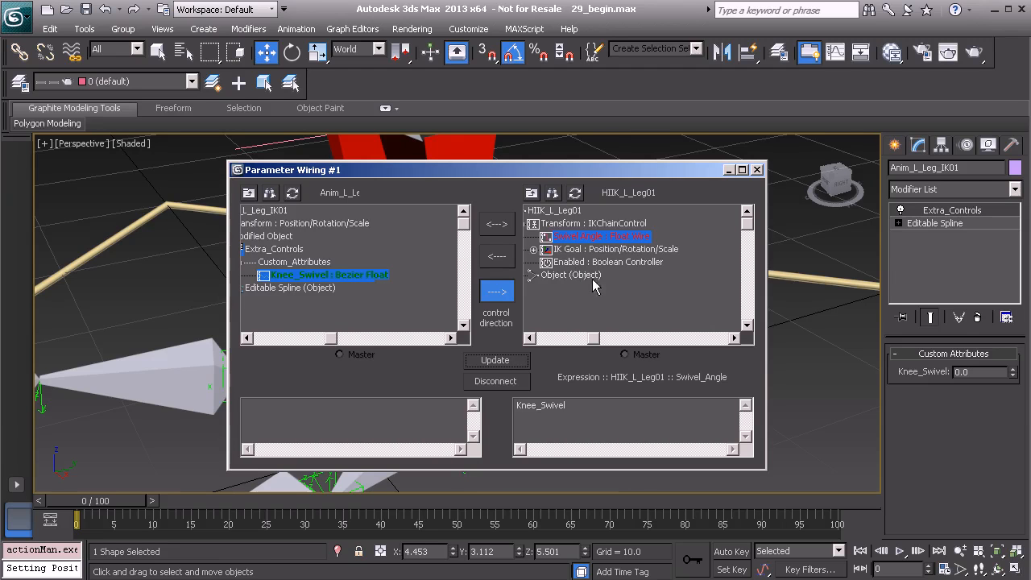
Step: Change the HIIK_L_Leg01 Swivel Angle expression to DegToRad(Knee_Swivel), update the wiring and close the wiring dialog
click(518, 410)
text(()
click(517, 405)
text(Deg)
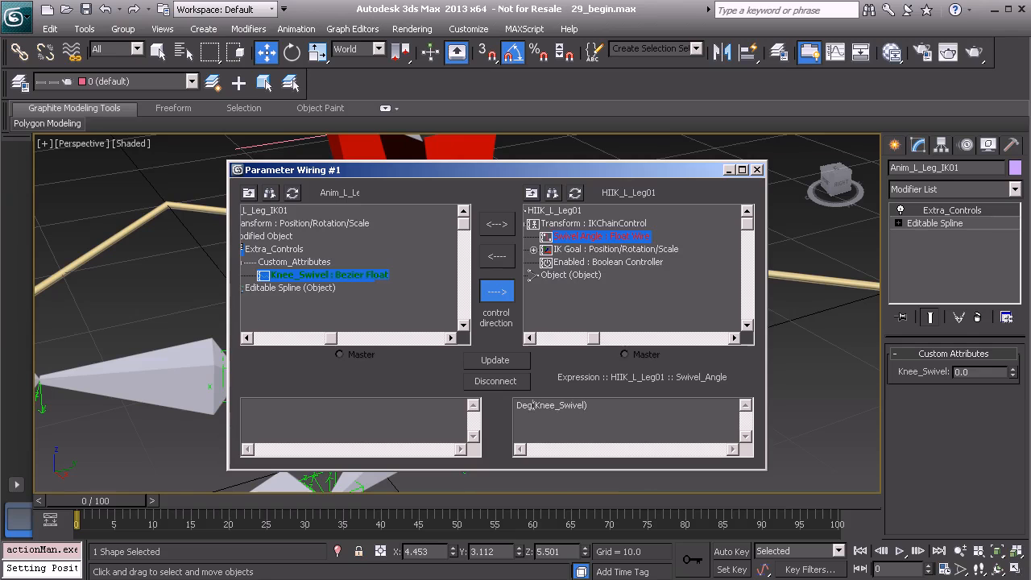
text(ToRad)
click(501, 362)
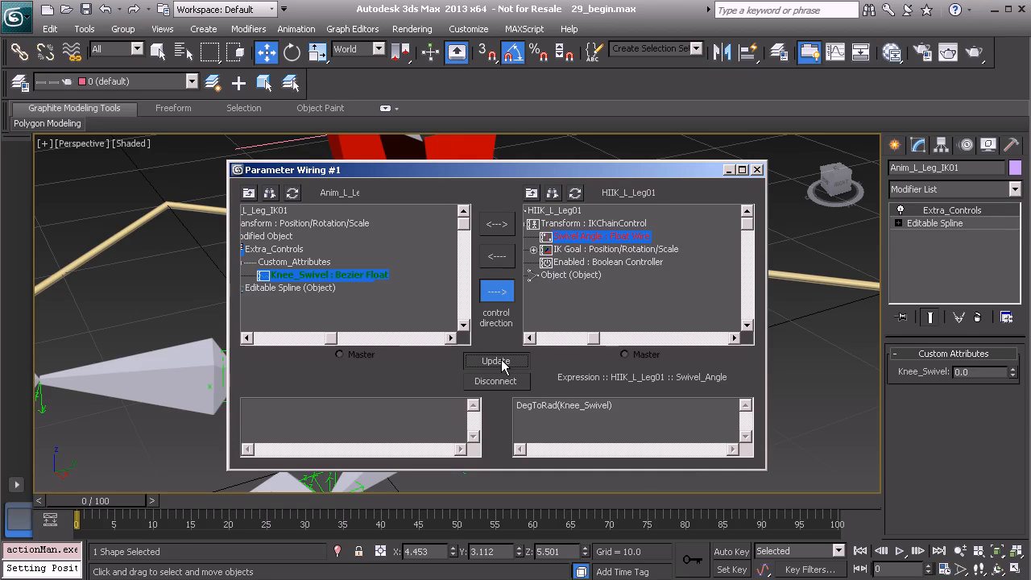
click(502, 364)
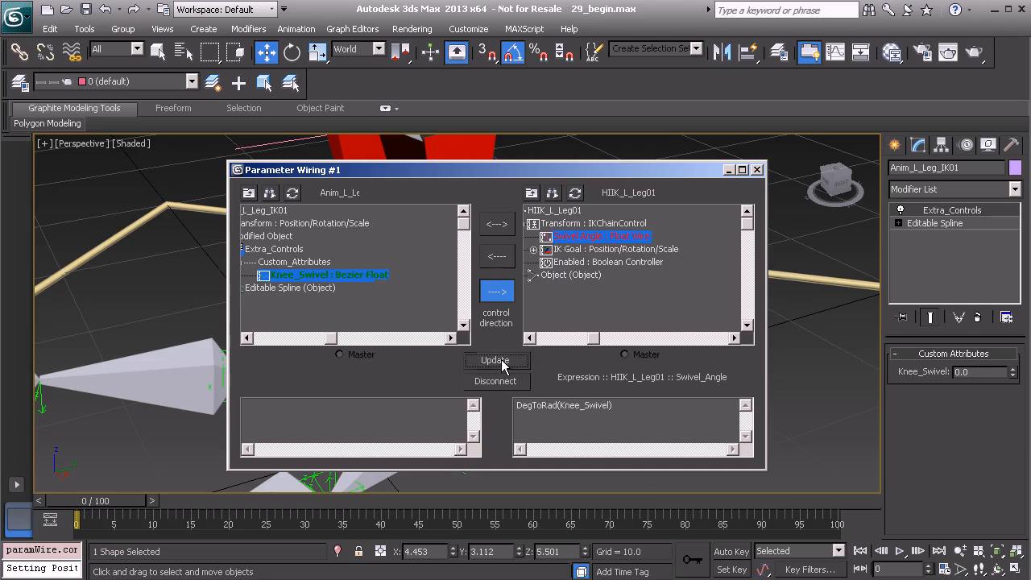
click(758, 170)
Step: Test the degree-converted left knee rotation by varying Knee_Swivel, and return it to 0
mouse_move(604, 265)
middle_down()
mouse_move(640, 301)
mouse_move(600, 274)
middle_up()
drag(1016, 375, 999, 99)
right_click(1013, 372)
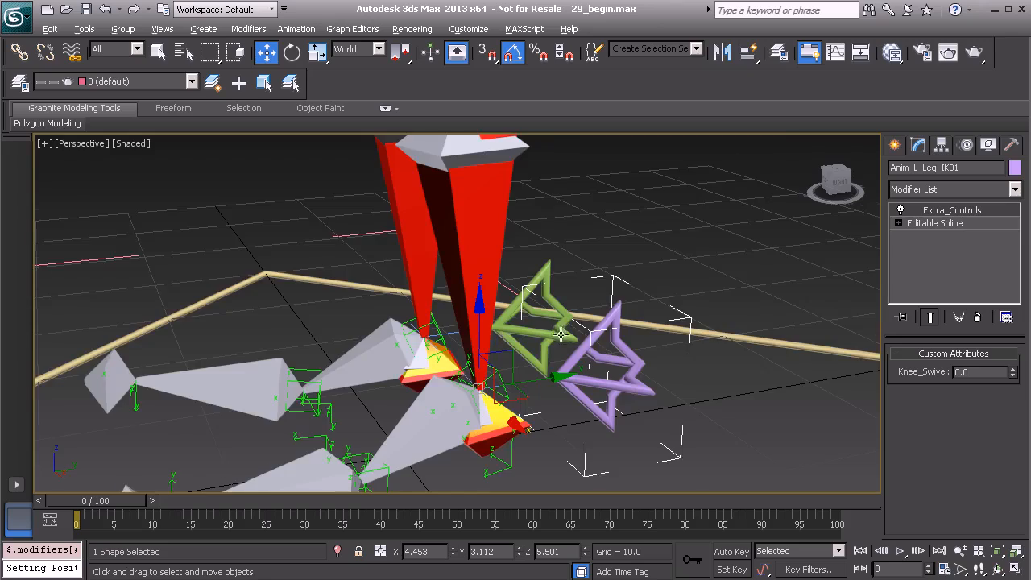
Step: Select the green Anim_R_Leg_IK01 arrow and open parameter wiring from its Knee_Swivel attribute to the Swivel Angle of HIIK_R_Leg01
alt+middle_drag(562, 334, 548, 354)
click(598, 264)
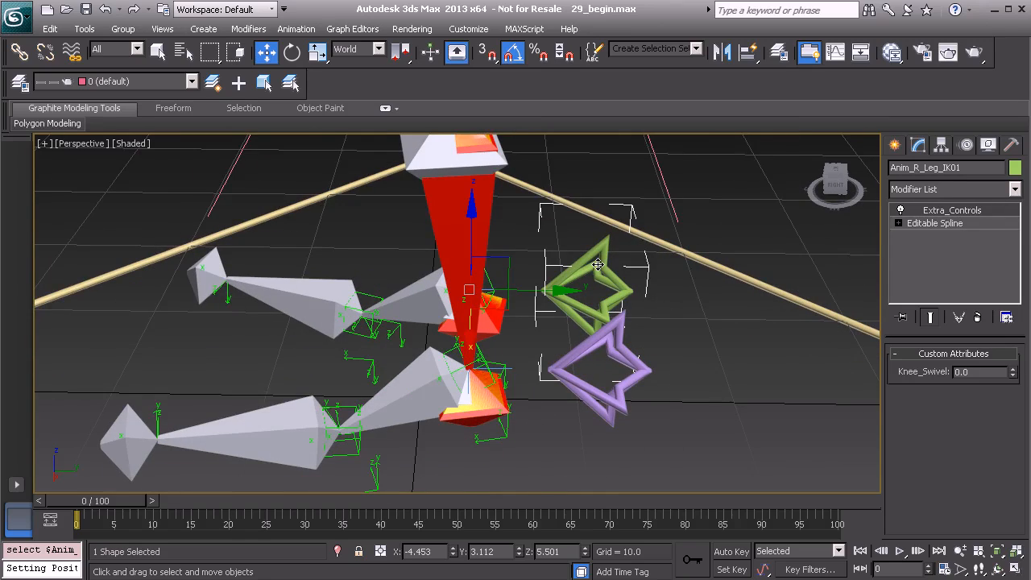
alt+middle_drag(598, 264, 521, 278)
scroll(531, 271, up, 3)
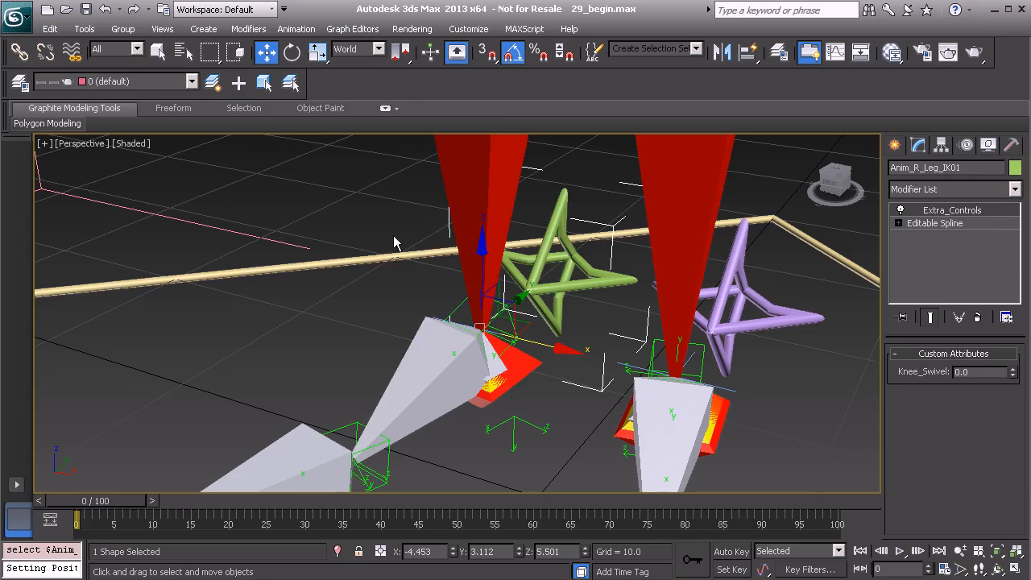
right_click(364, 201)
click(474, 334)
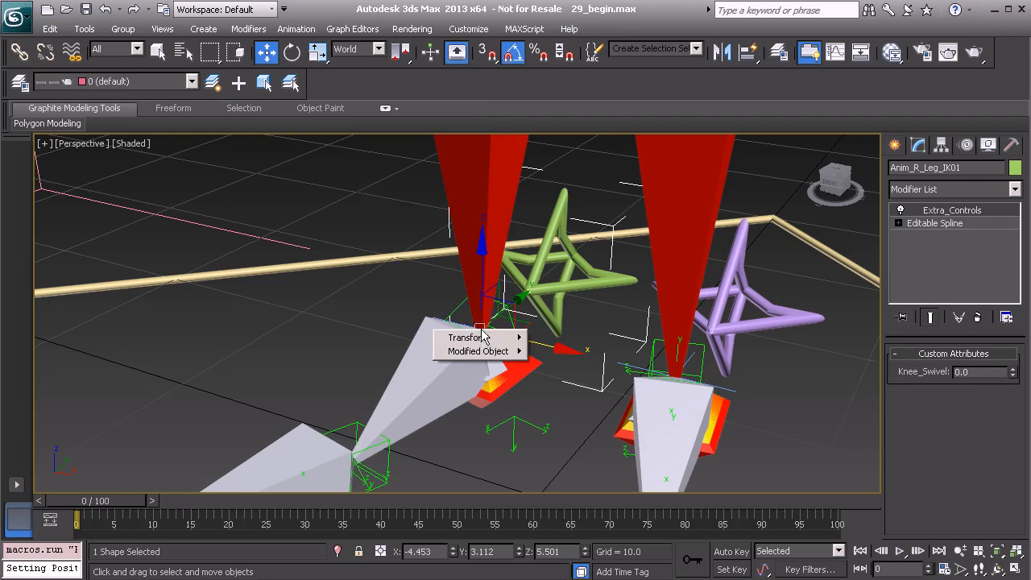
mouse_move(484, 356)
mouse_move(576, 353)
mouse_move(707, 354)
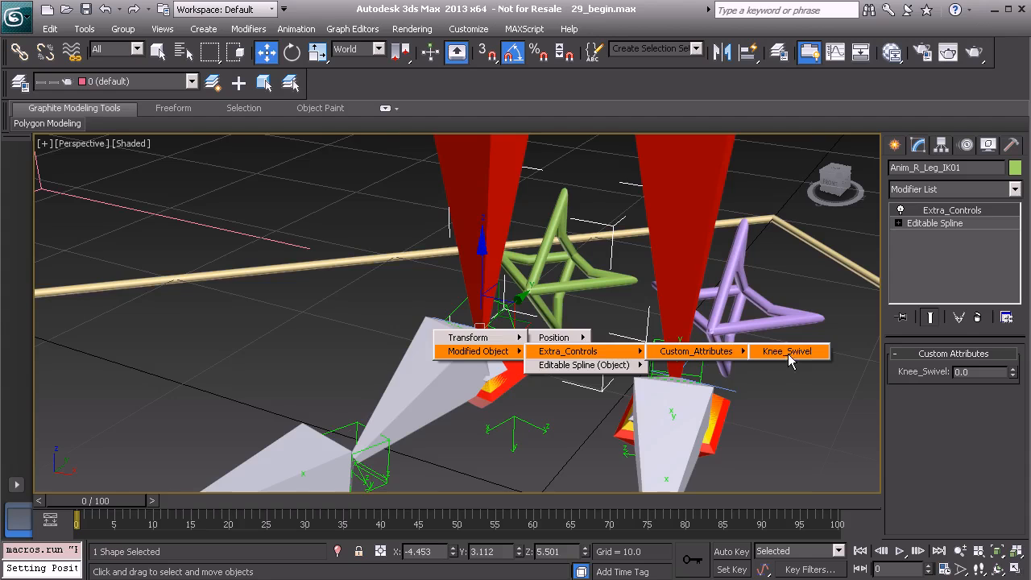
click(788, 353)
alt+middle_drag(499, 311, 515, 346)
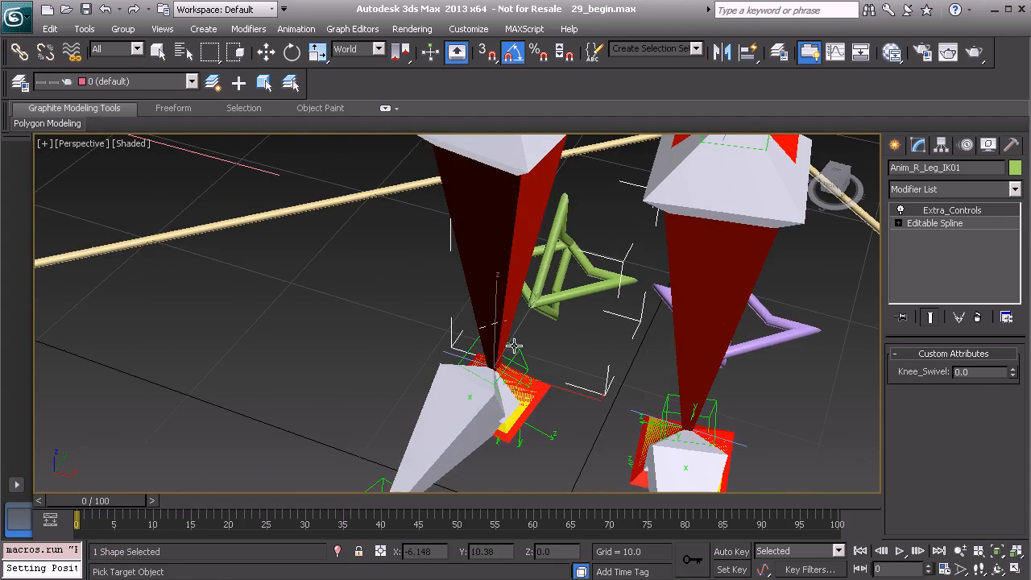
click(451, 355)
mouse_move(481, 367)
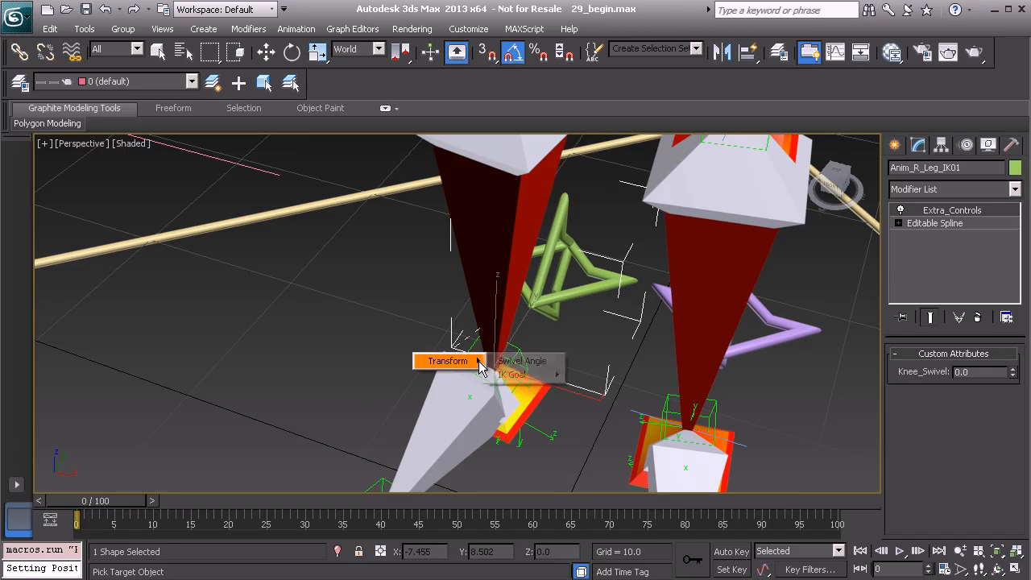
click(509, 362)
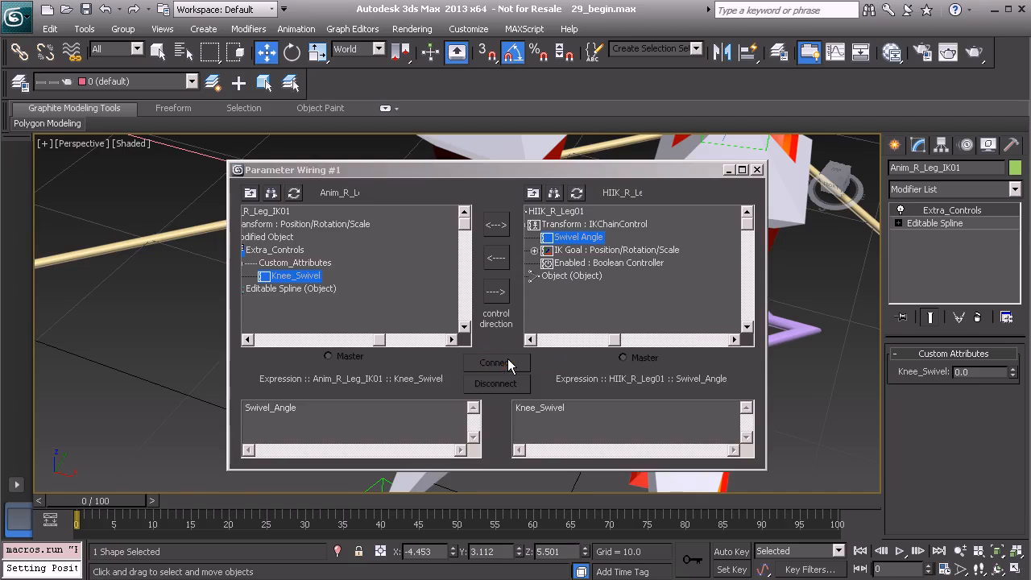
Step: Connect the right Knee_Swivel one-way to the HIIK_R_Leg01 Swivel Angle with the expression DegToRad(Knee_Swivel), and close the wiring dialog
click(497, 292)
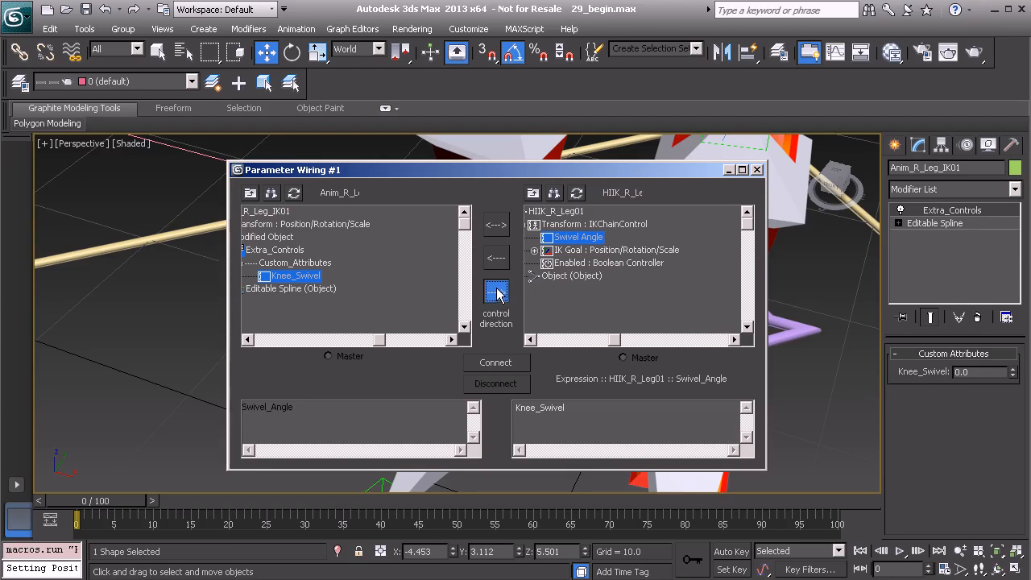
click(515, 411)
click(516, 408)
text(DegTo)
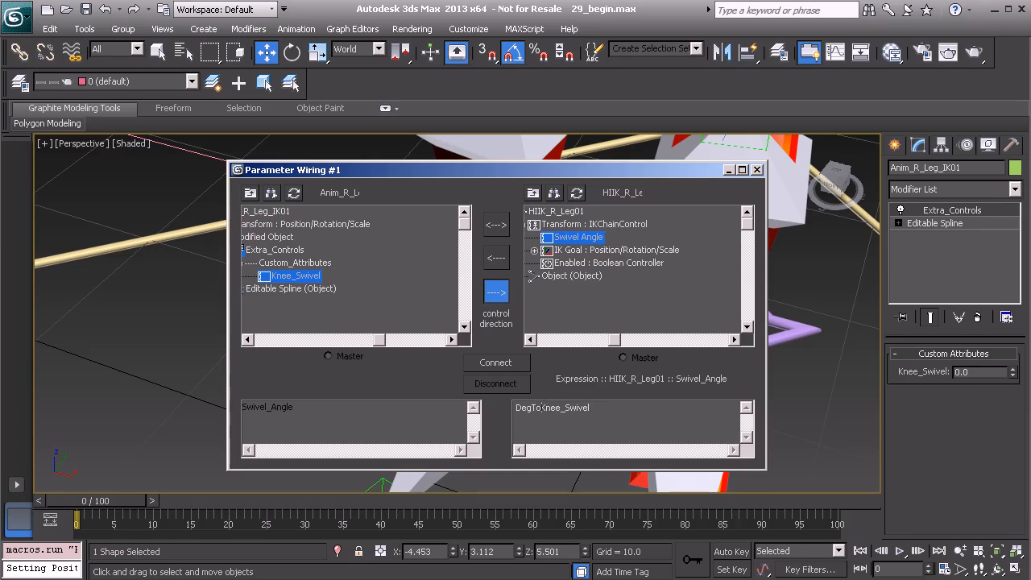
text(Rad()
click(497, 364)
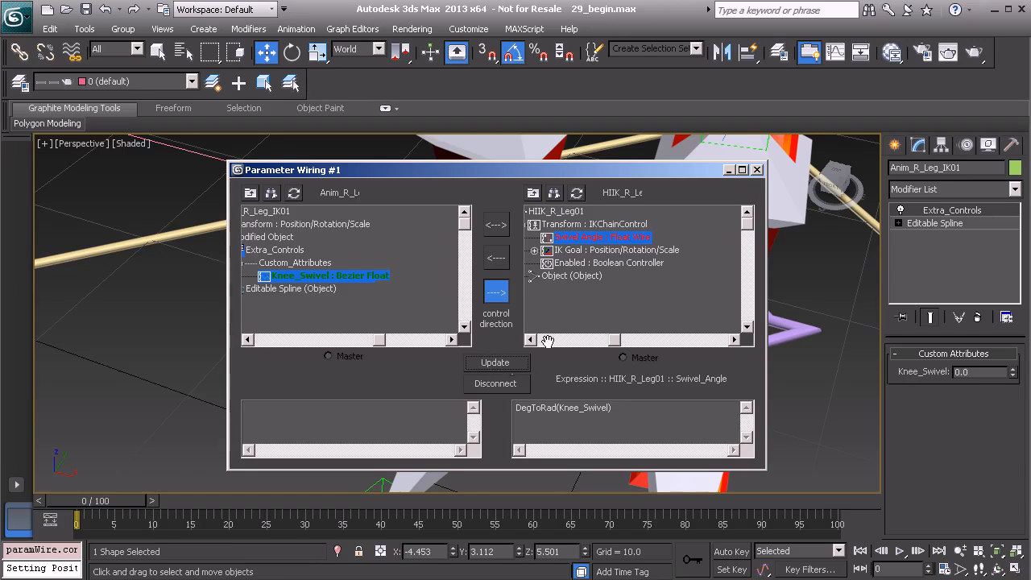
click(757, 170)
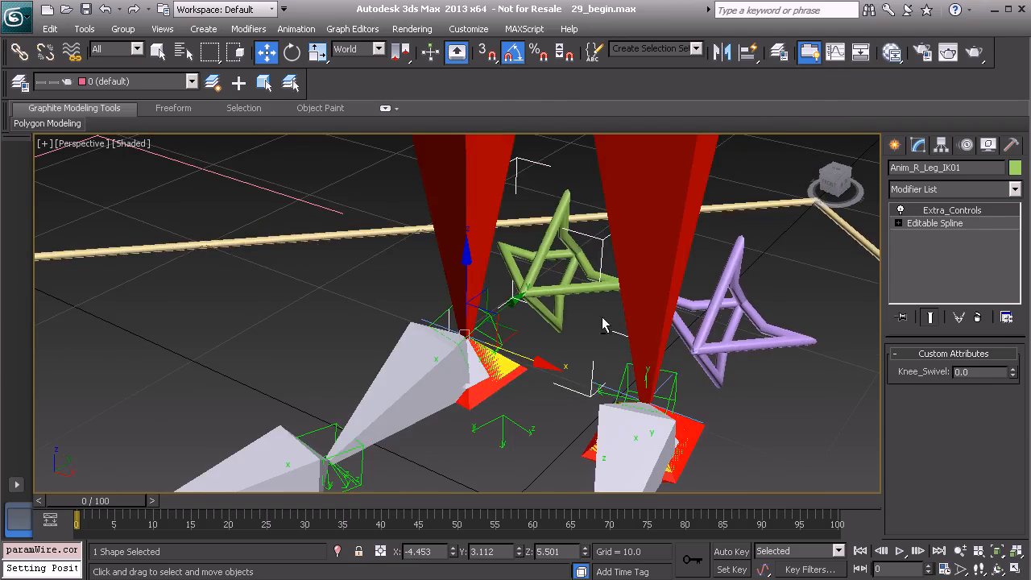
Step: Test the right leg's wiring by varying Knee_Swivel, and undo the change
drag(1018, 374, 966, 483)
key(ctrl+z)
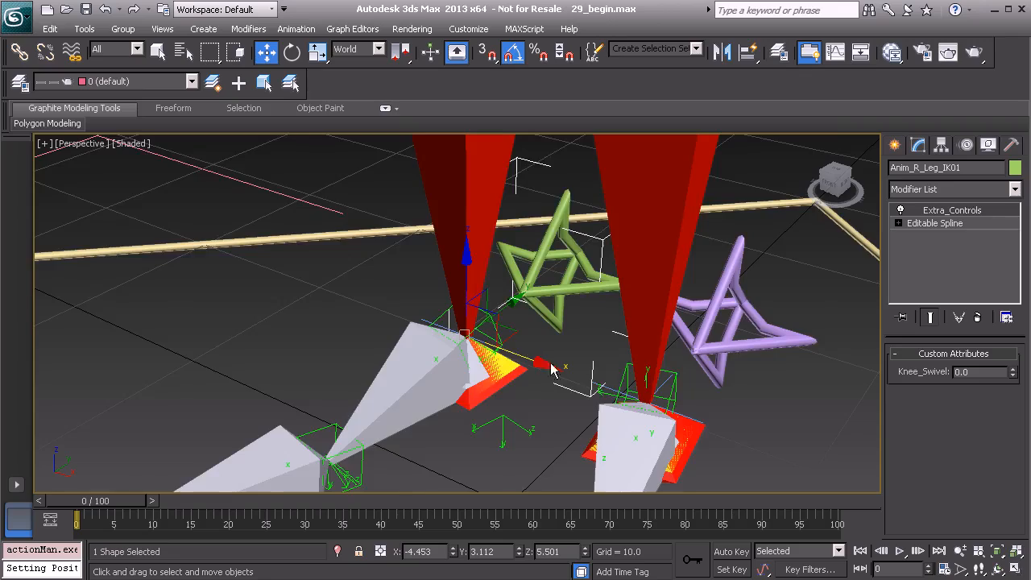
middle_drag(540, 224, 550, 287)
scroll(548, 287, down, 3)
alt+middle_drag(556, 324, 452, 309)
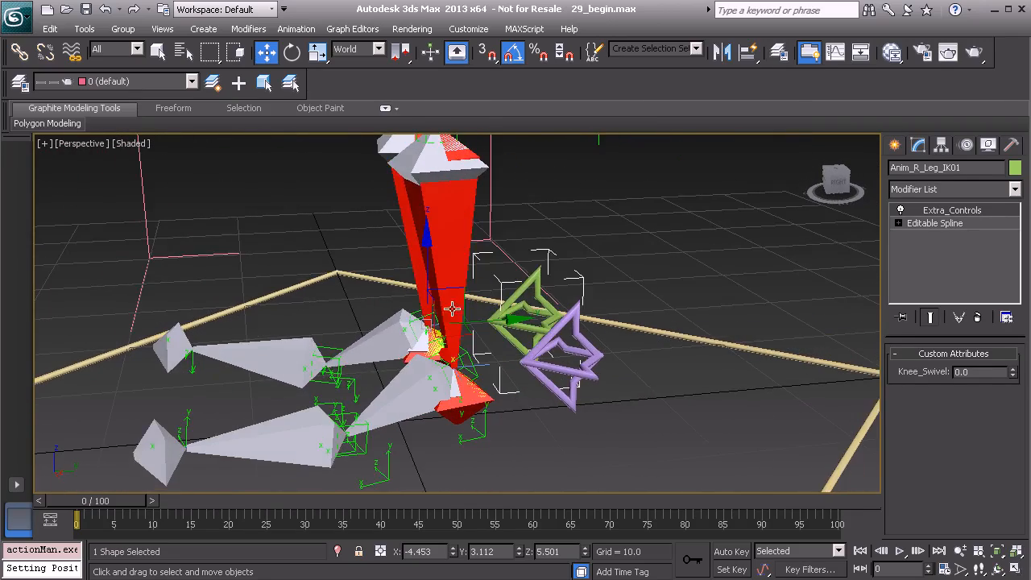
mouse_move(380, 396)
alt+middle_down()
mouse_move(398, 387)
mouse_move(416, 395)
mouse_move(374, 398)
alt+middle_up()
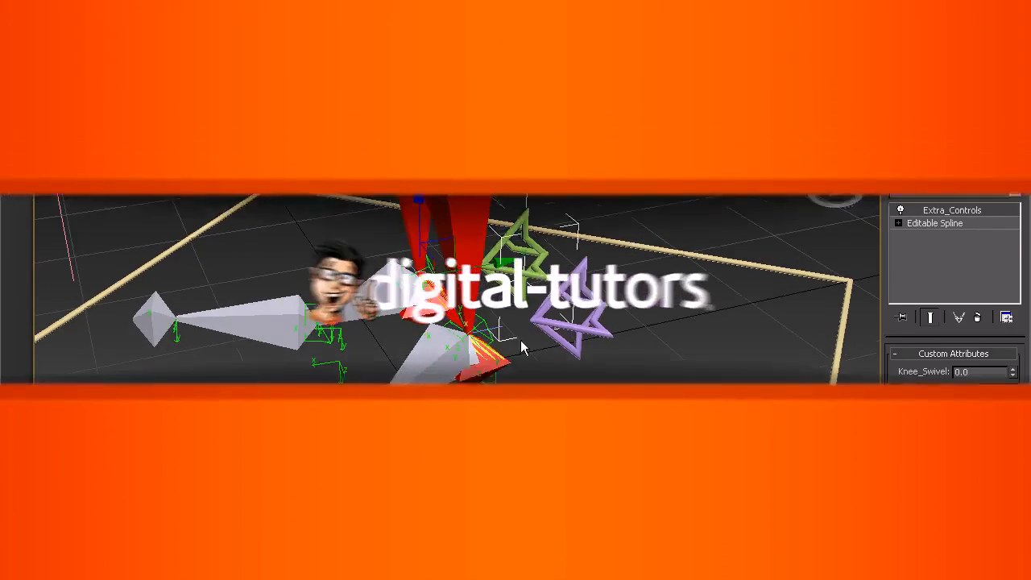